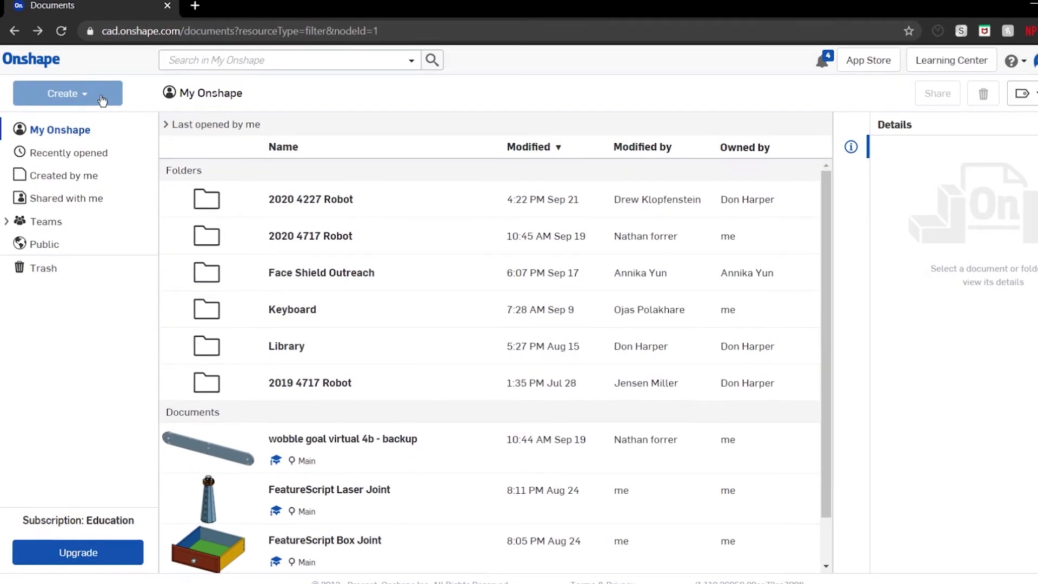
Create a folder named Tutorial in My Onshape and open it
left_click(101, 97)
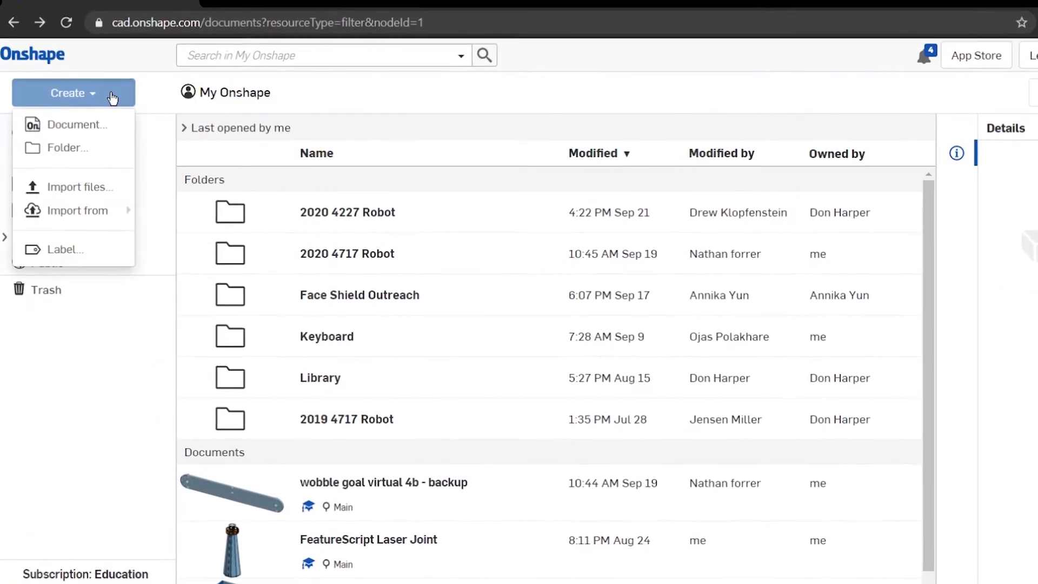
left_click(46, 153)
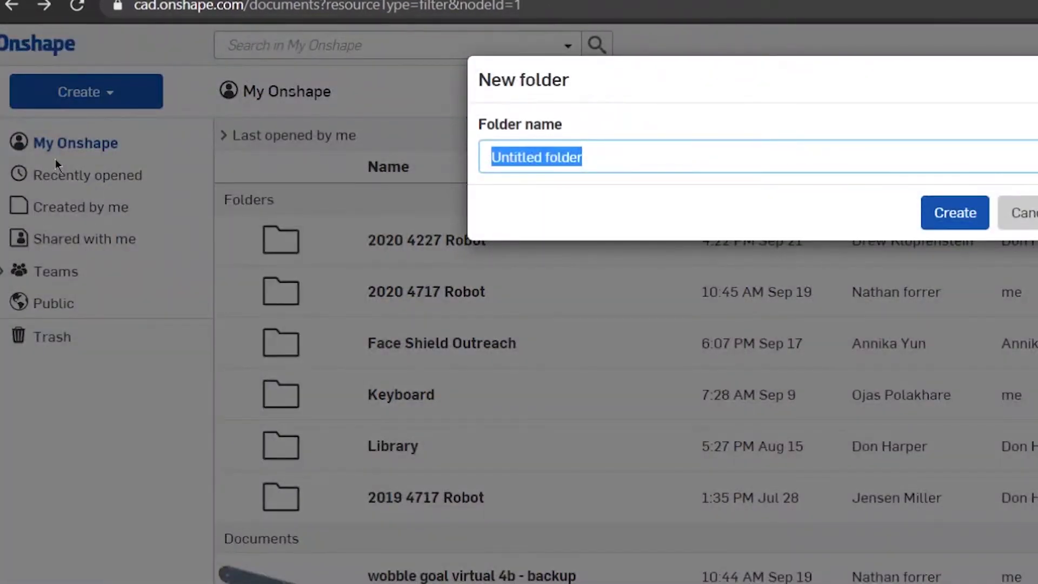
type("Tutorial")
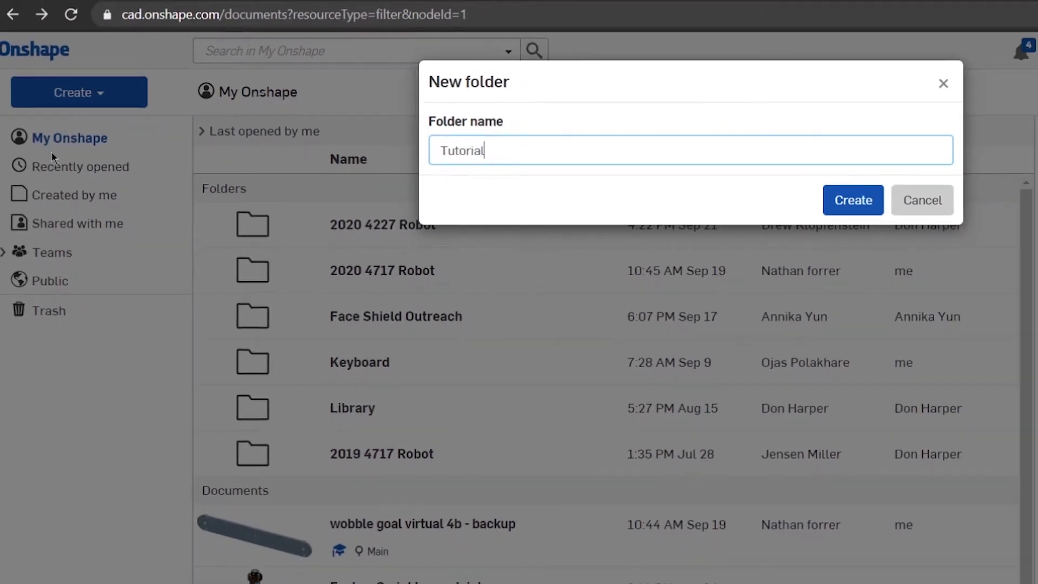
key("Return")
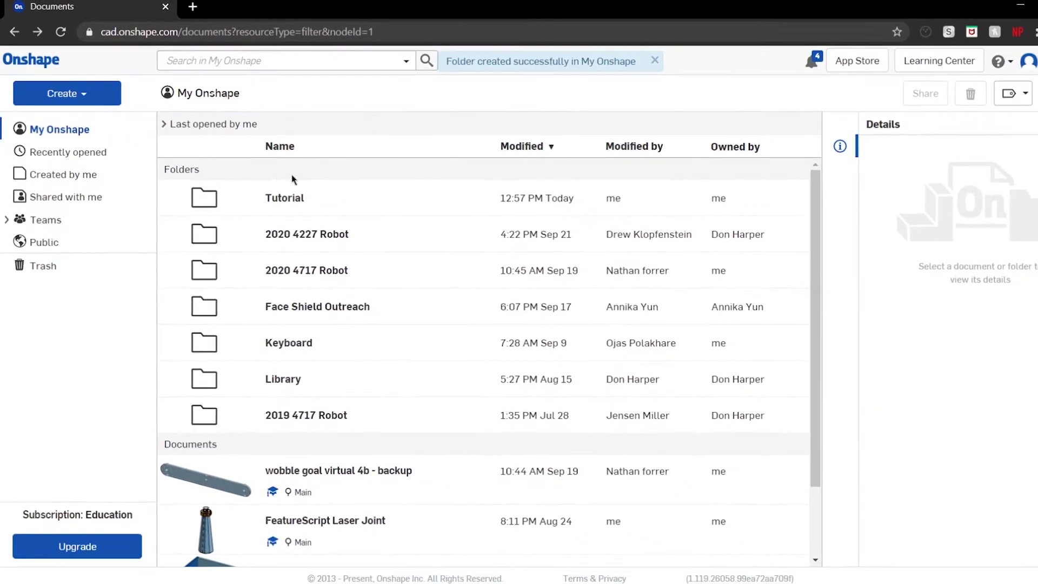
left_click(242, 210)
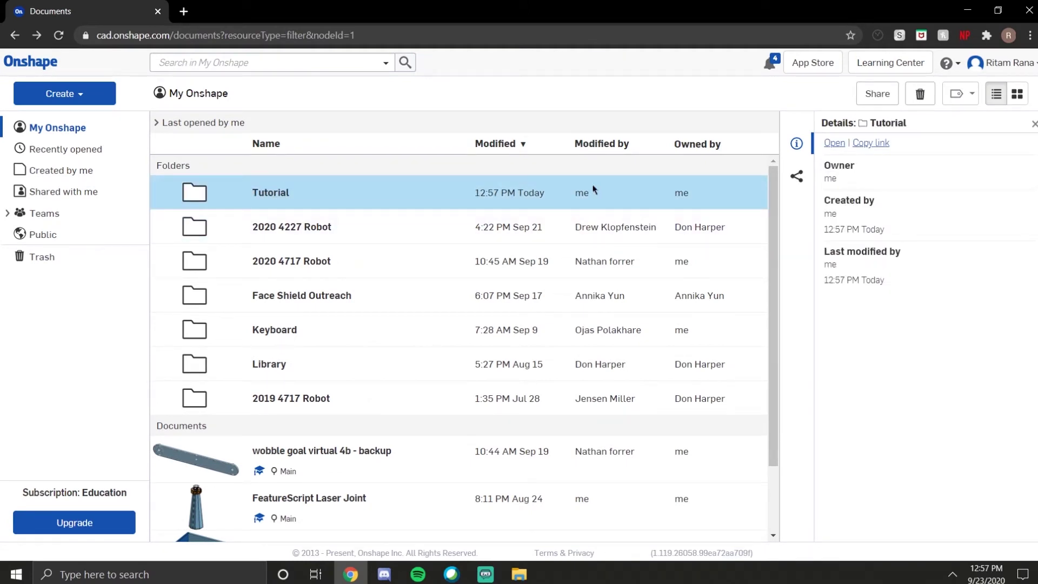
left_click(273, 194)
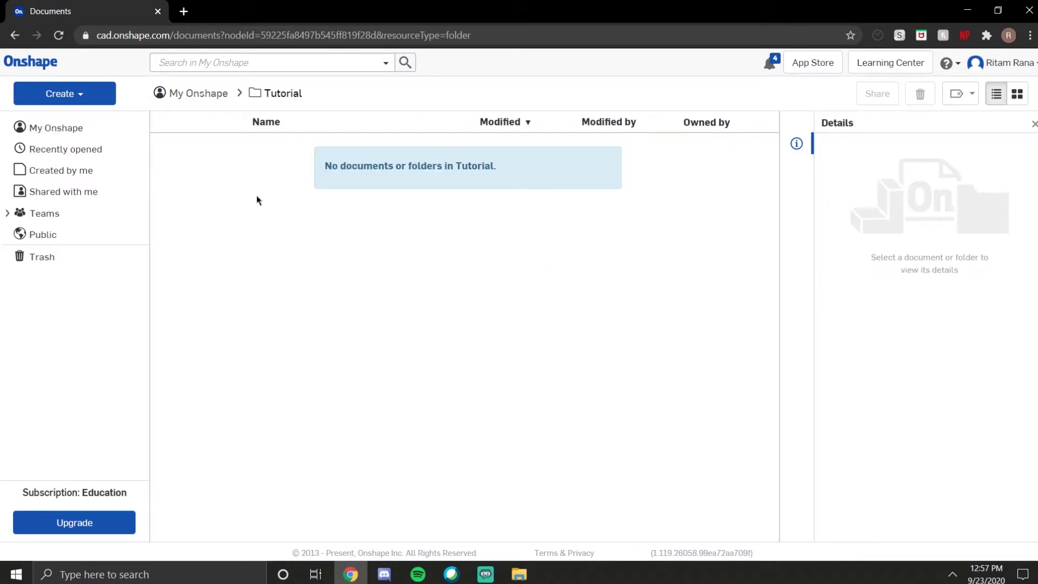
Create a new document named FirstPart inside the Tutorial folder
left_click(82, 93)
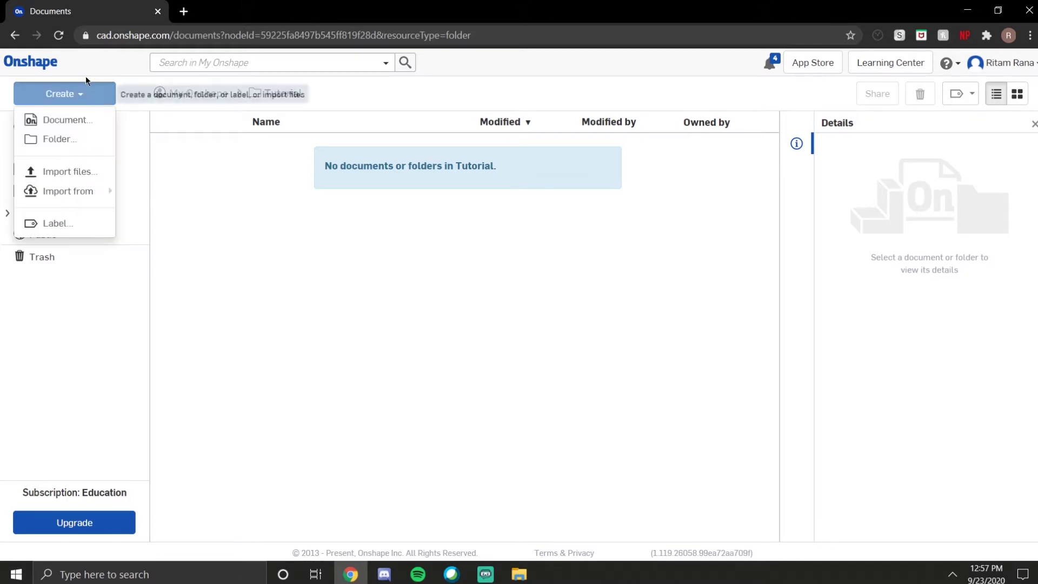
left_click(50, 120)
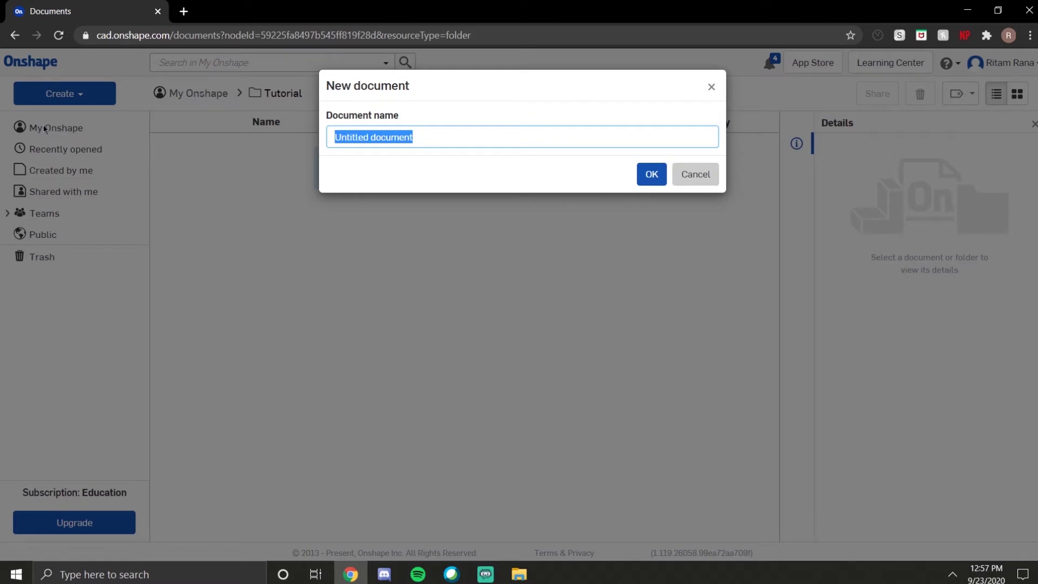
type("FirstPart")
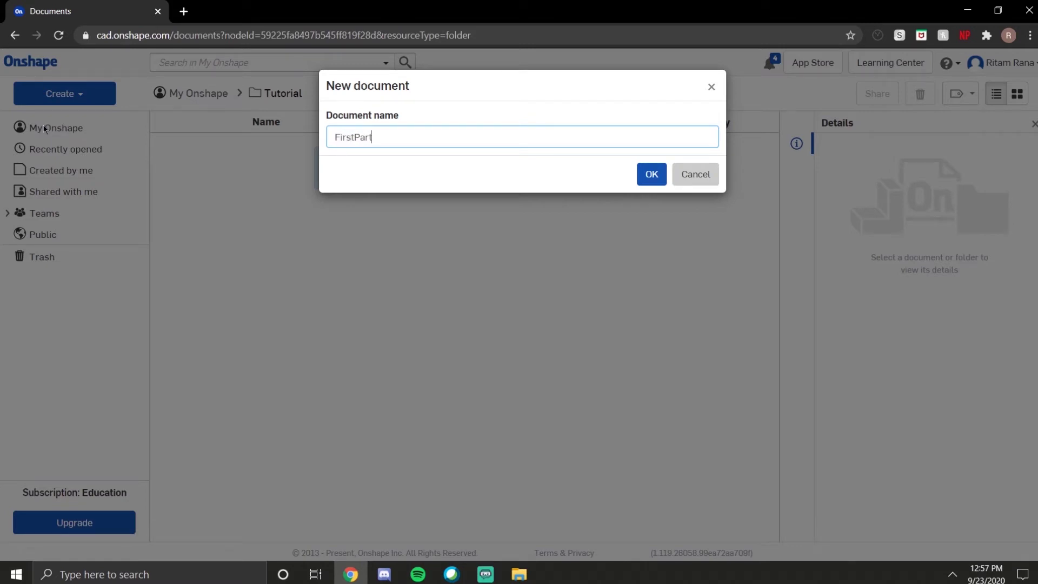
left_click(651, 178)
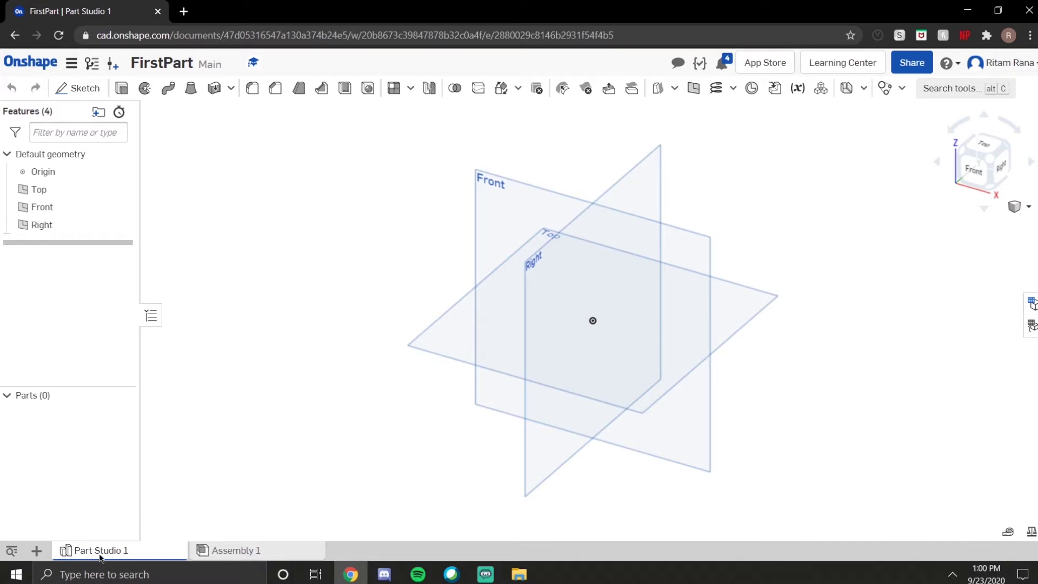
Delete Assembly 1 from the document, keeping only Part Studio 1
mouse_move(135, 551)
mouse_move(228, 548)
right_click(229, 556)
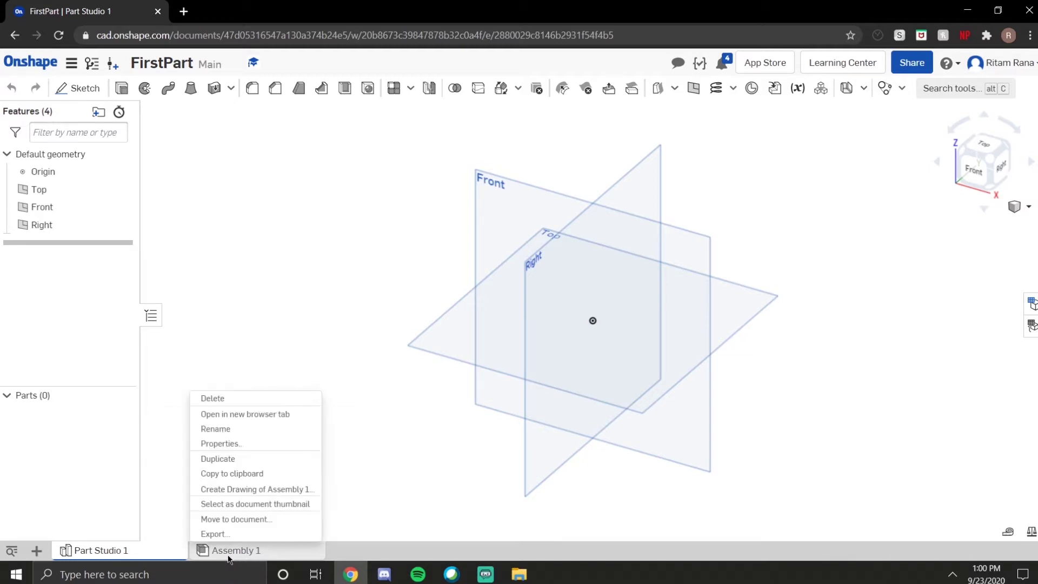
left_click(230, 400)
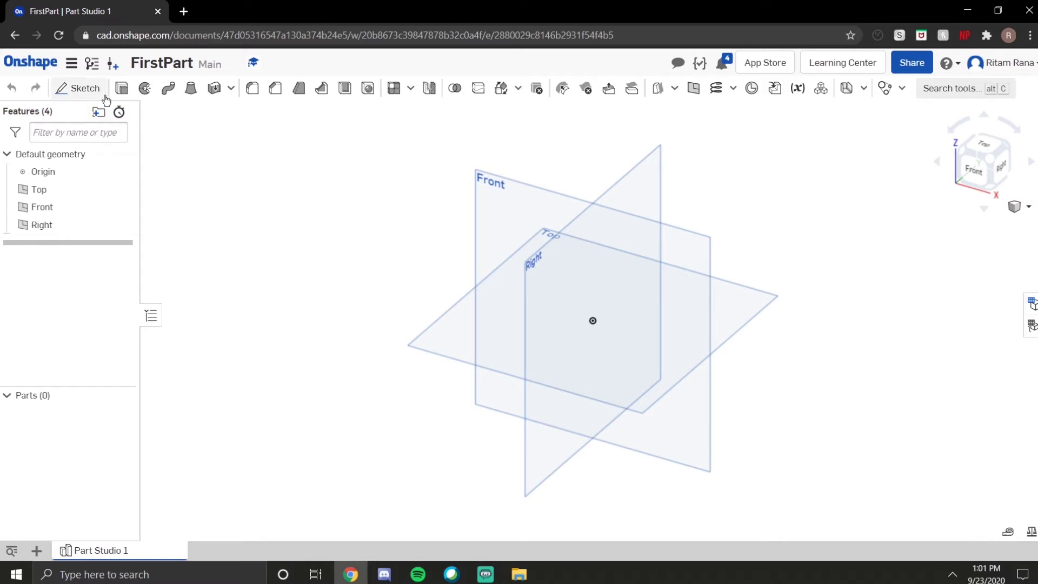
Start a new sketch and move its dialog beneath the feature list
left_click(74, 93)
left_click_drag(181, 115, 67, 300)
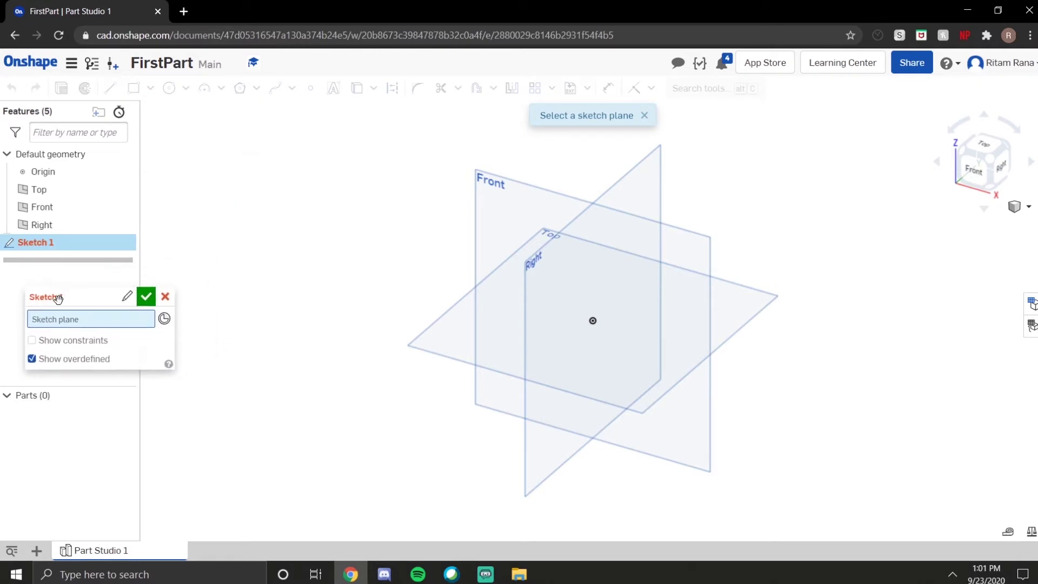
left_click_drag(68, 297, 42, 295)
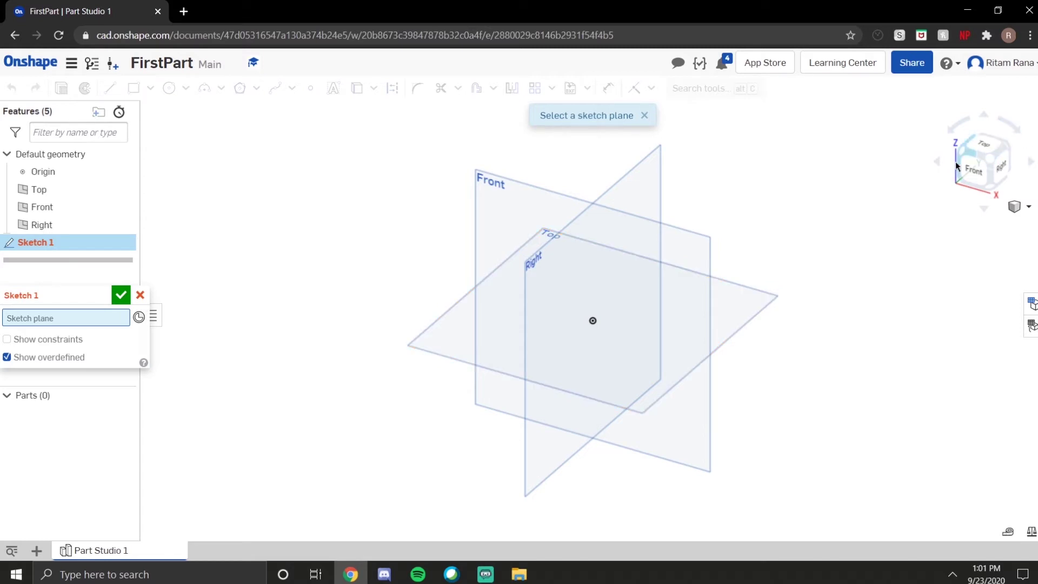
Examine the default planes from the top, front and right views and from oblique angles
left_click(976, 144)
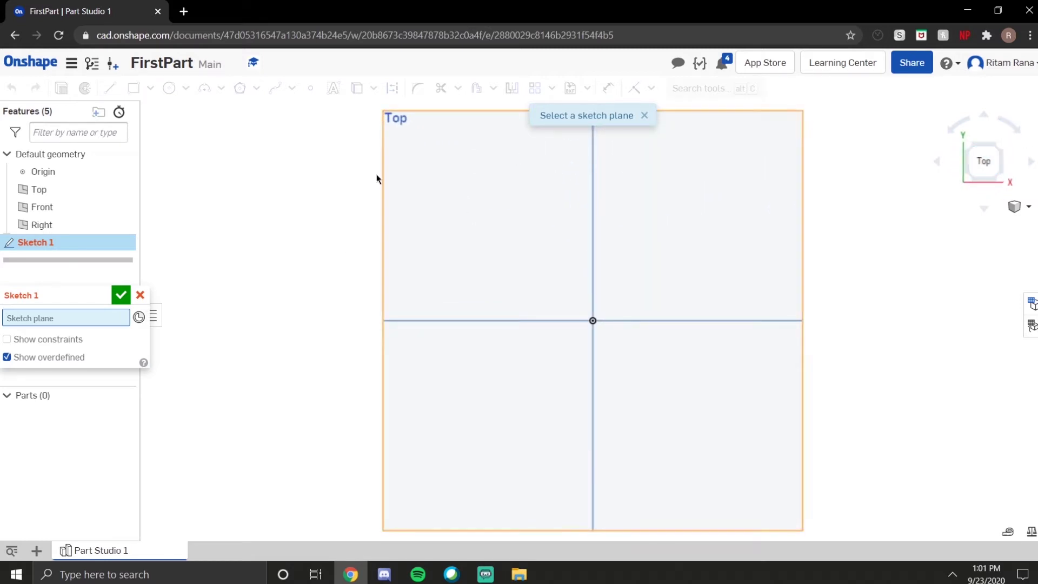
right_click_drag(563, 449, 557, 410)
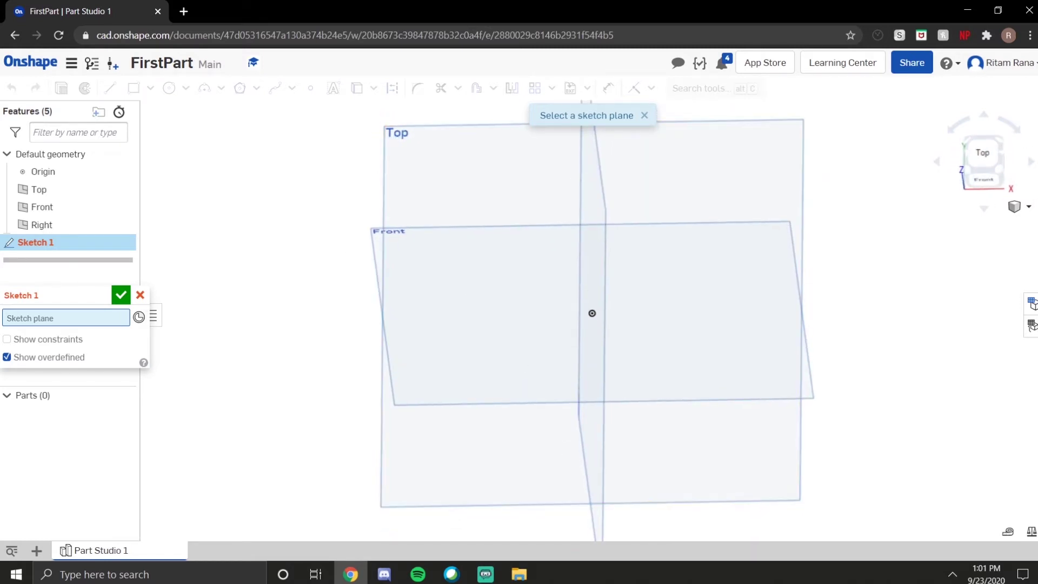
left_click(983, 182)
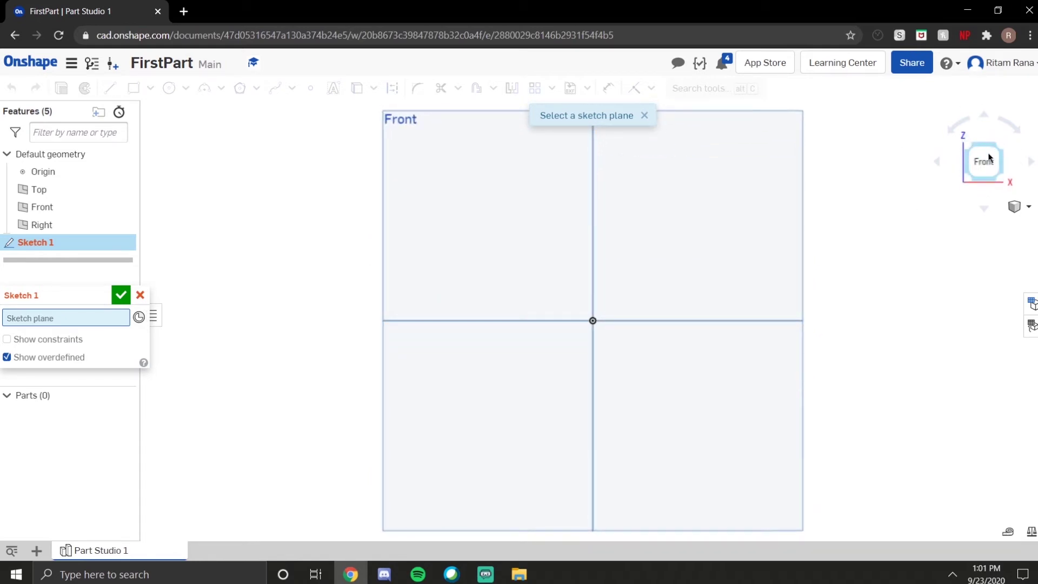
right_click_drag(996, 198, 740, 277)
right_click_drag(332, 199, 776, 161)
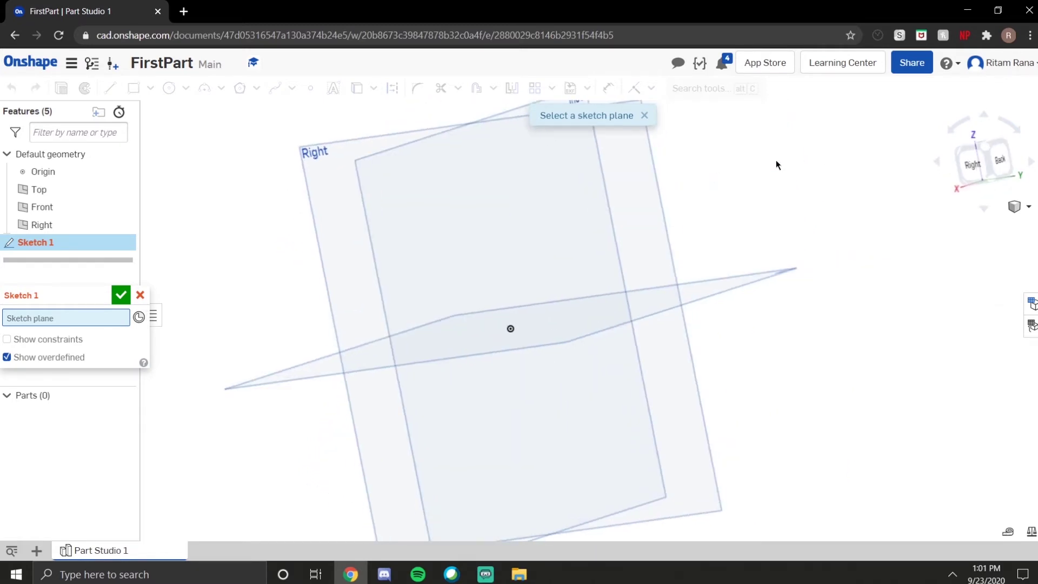
left_click(973, 162)
right_click_drag(326, 313, 476, 293)
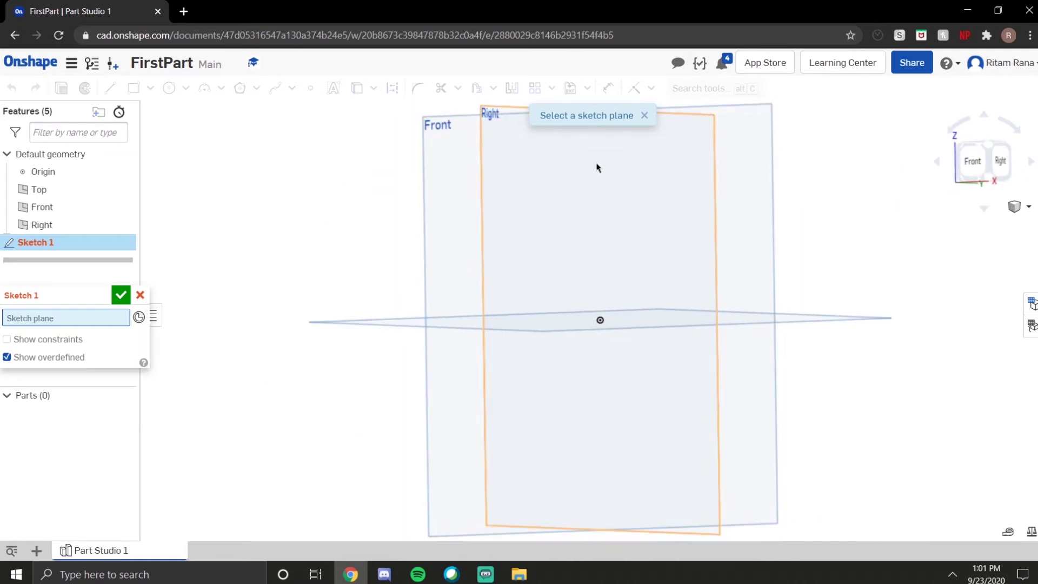
right_click_drag(437, 190, 469, 193)
Face the Front plane, choose it as the sketch plane, and move the sketch dialog clear of the drawing area
left_click(978, 158)
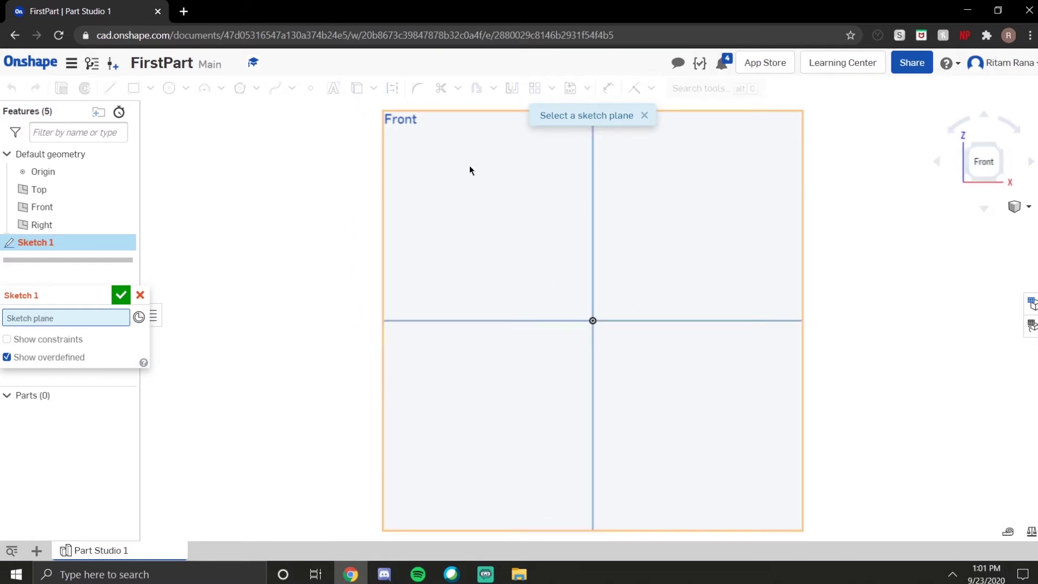
left_click(434, 157)
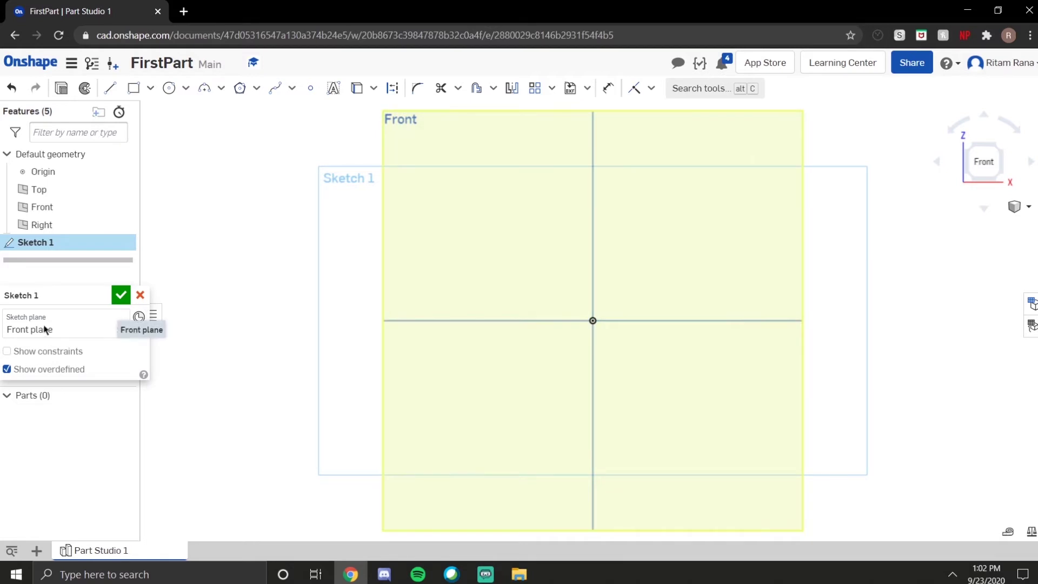
mouse_move(33, 294)
left_mouse_down()
mouse_move(35, 329)
mouse_move(172, 315)
mouse_move(523, 323)
left_mouse_up()
mouse_move(780, 294)
left_mouse_down()
mouse_move(862, 362)
mouse_move(917, 389)
mouse_move(954, 420)
mouse_move(952, 431)
left_mouse_up()
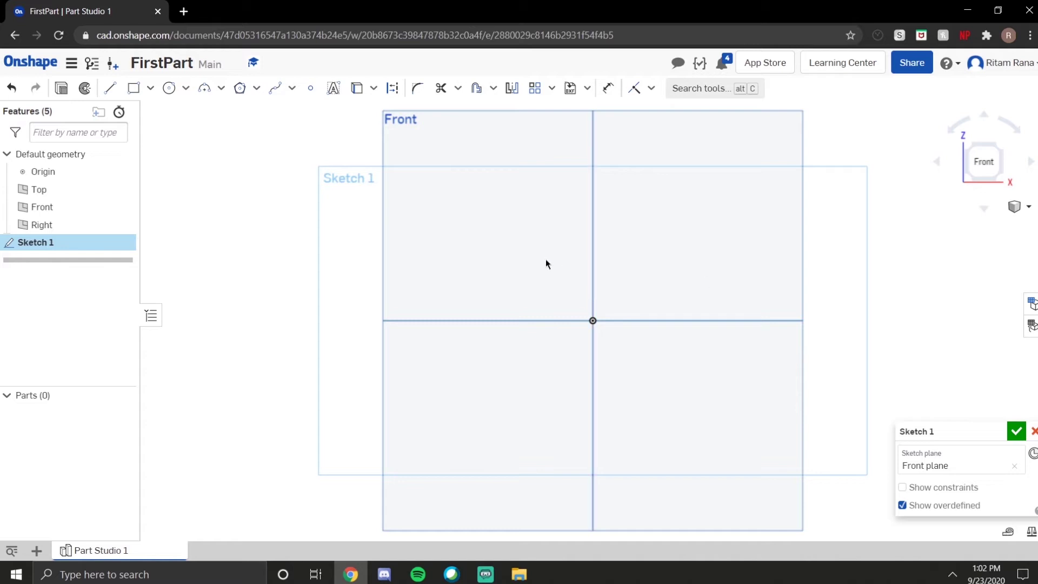
Sketch a closed four-sided outline about 2.84 by 1.25 in on the Front plane using the Line tool
left_click(111, 88)
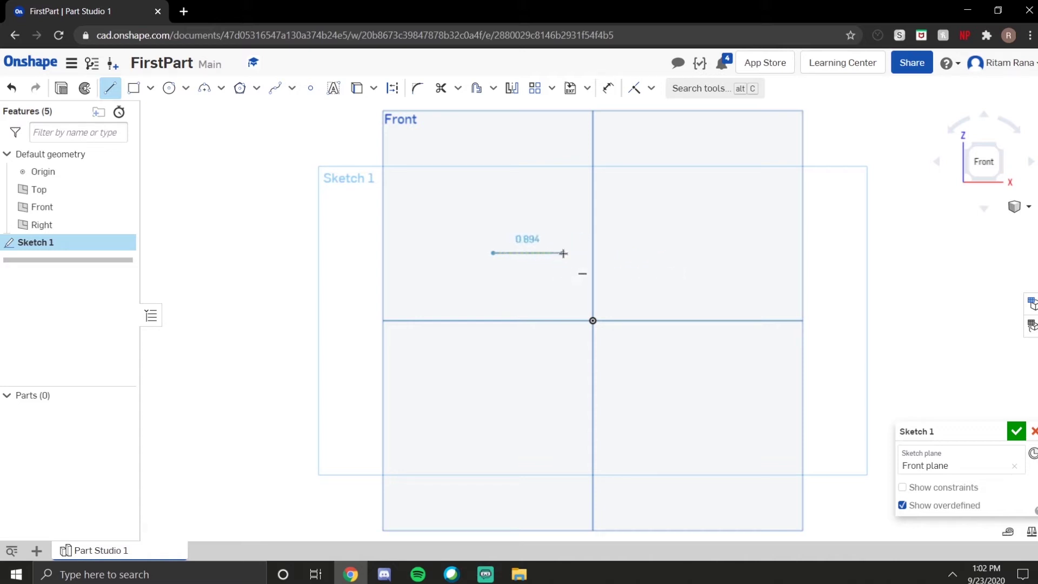
left_click(690, 253)
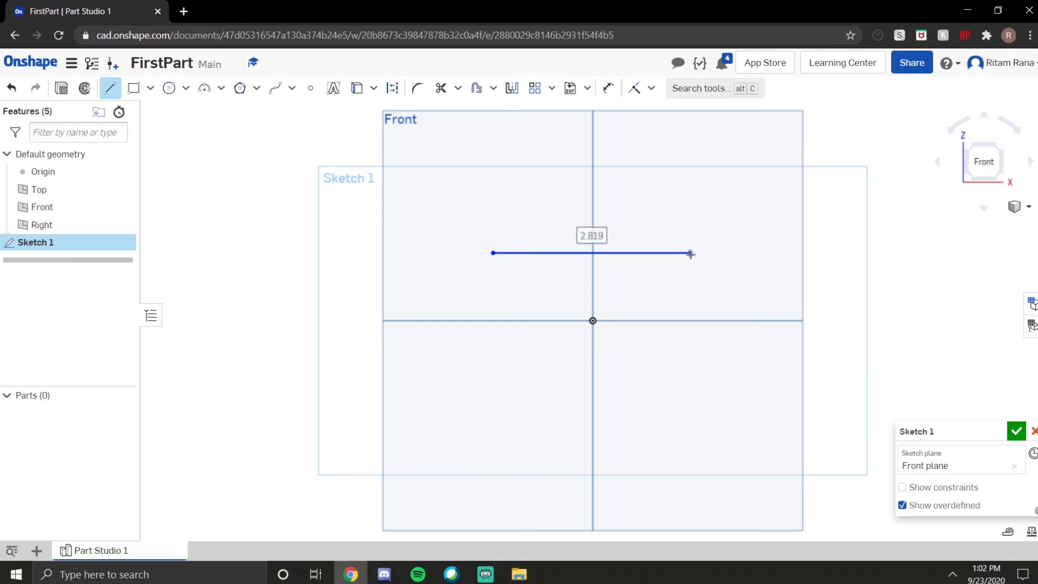
left_click(691, 341)
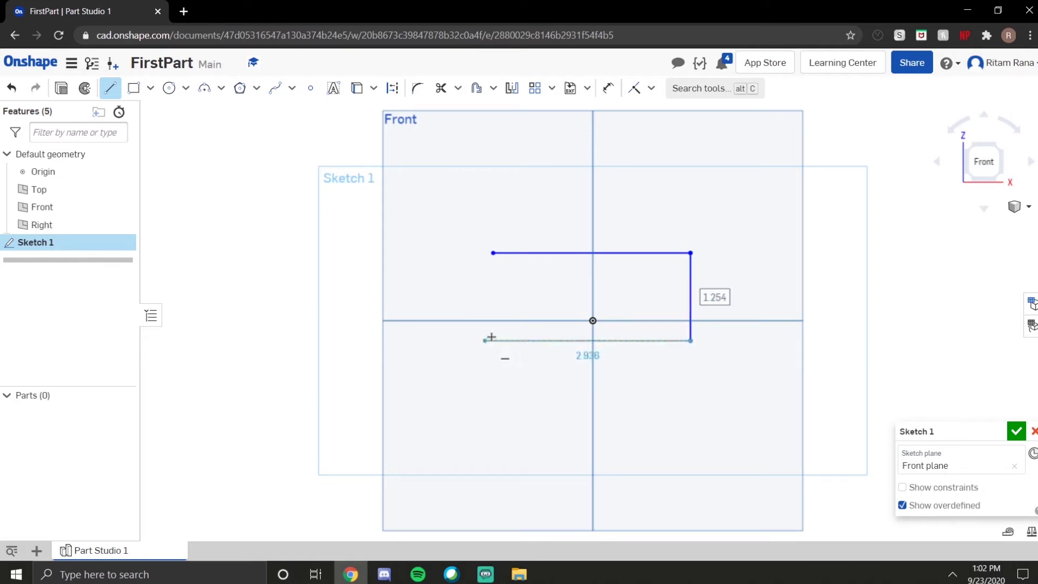
left_click(492, 340)
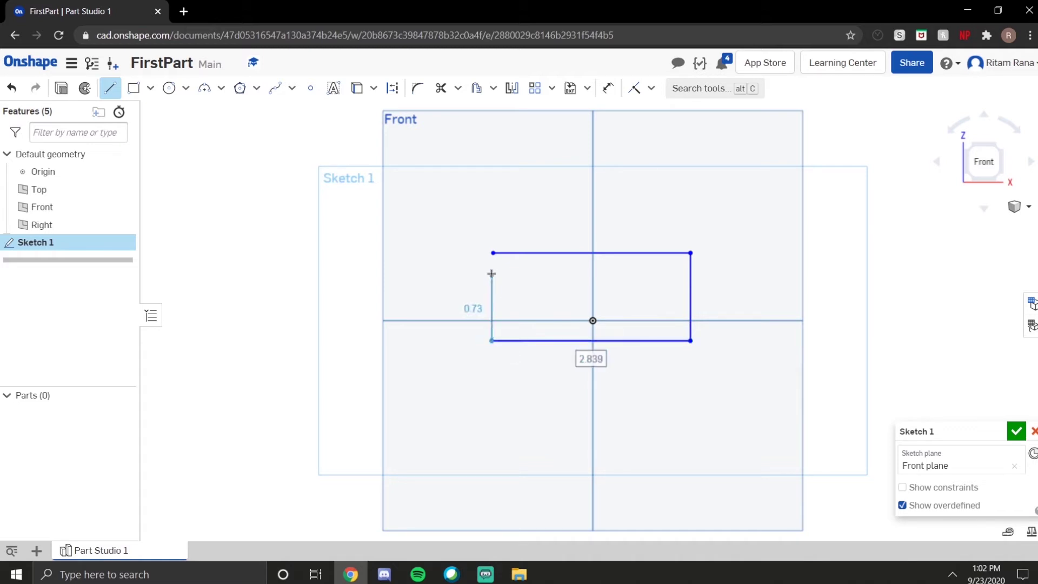
left_click(490, 254)
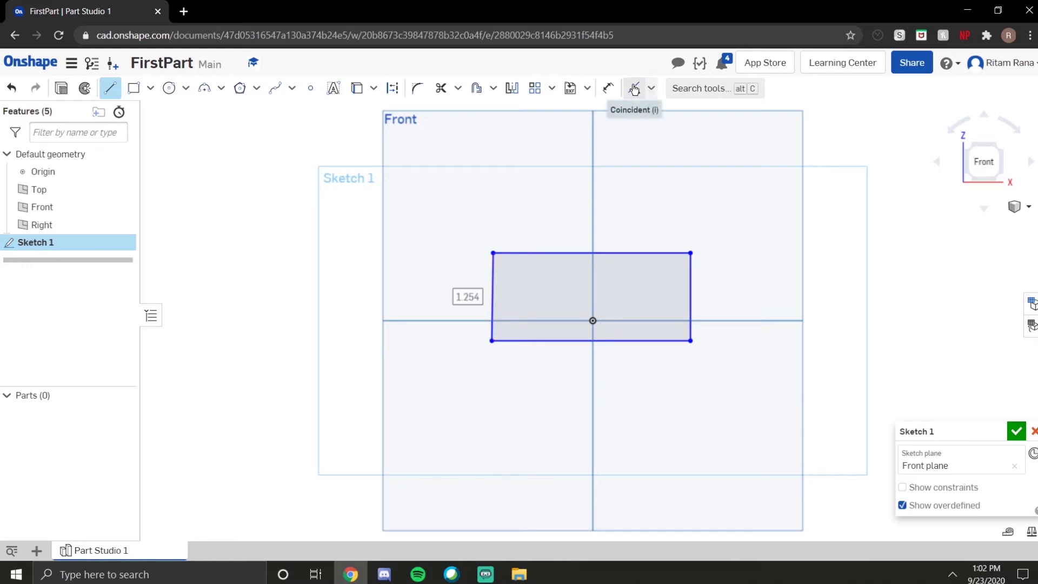
Apply an Equal constraint between the two short side lines of the four-sided outline
left_click(653, 87)
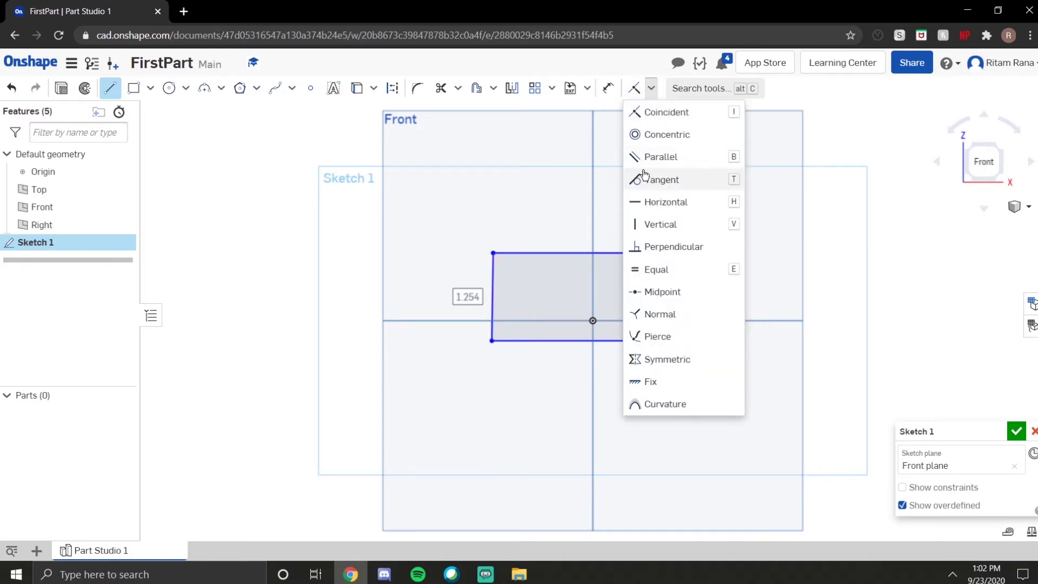
left_click(650, 88)
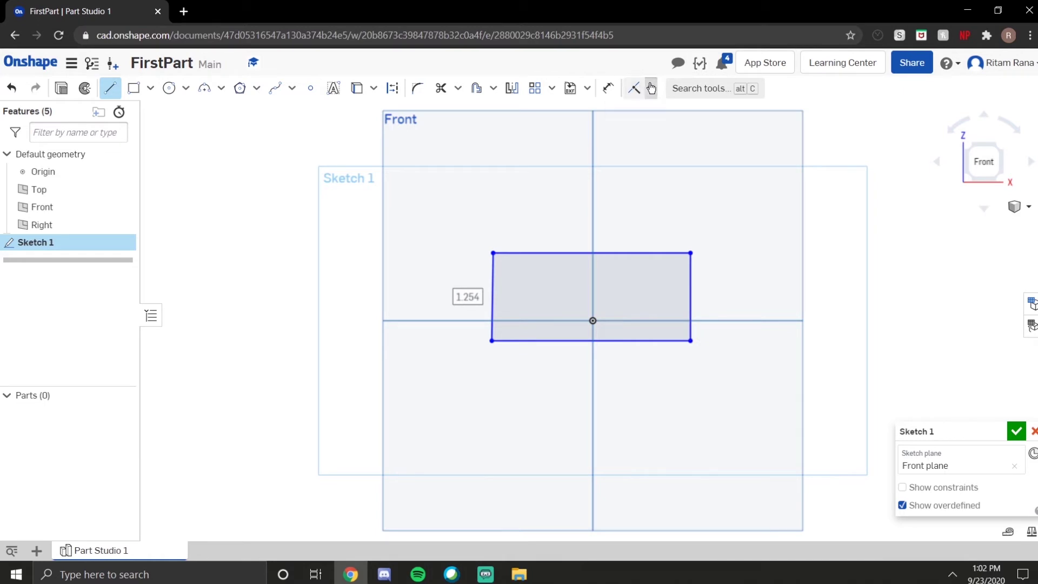
left_click(652, 88)
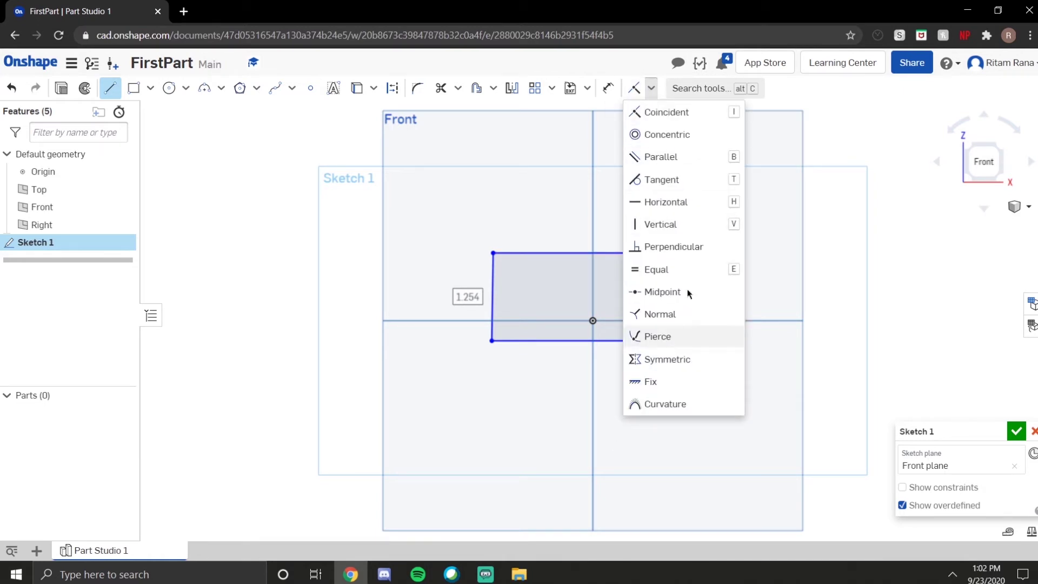
left_click(660, 276)
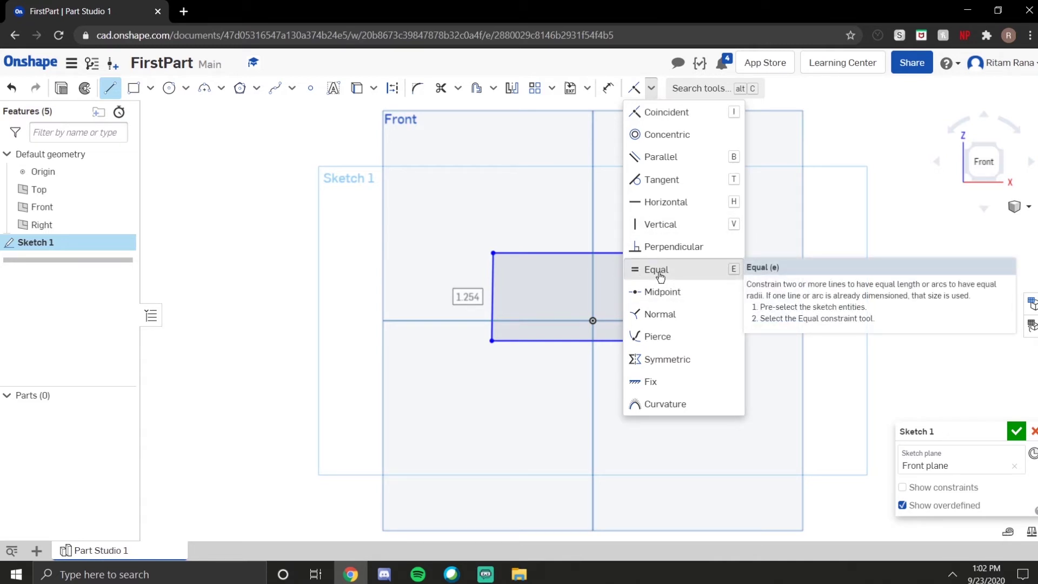
left_click(644, 276)
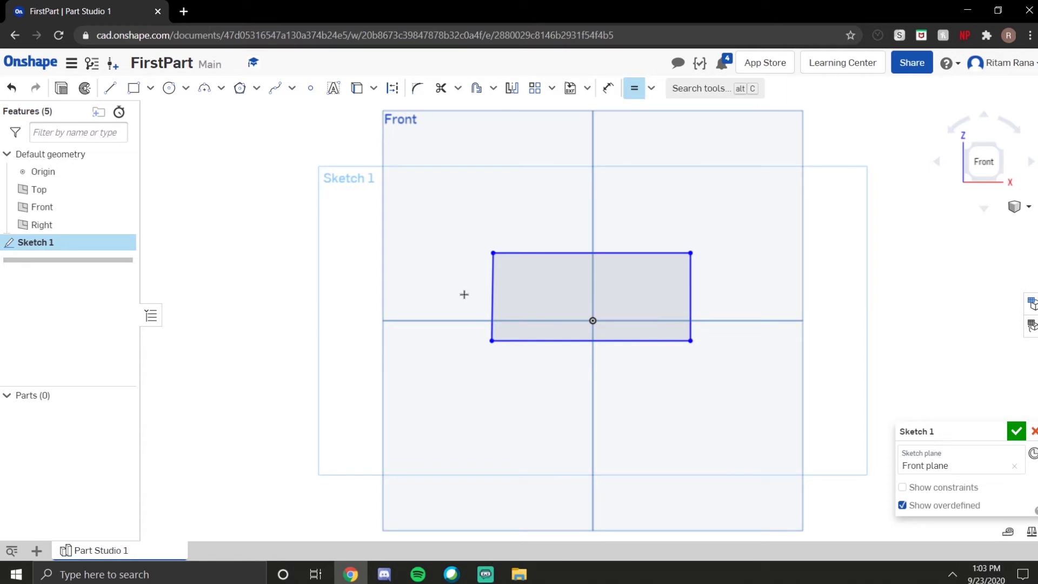
left_click(493, 292)
left_click(690, 288)
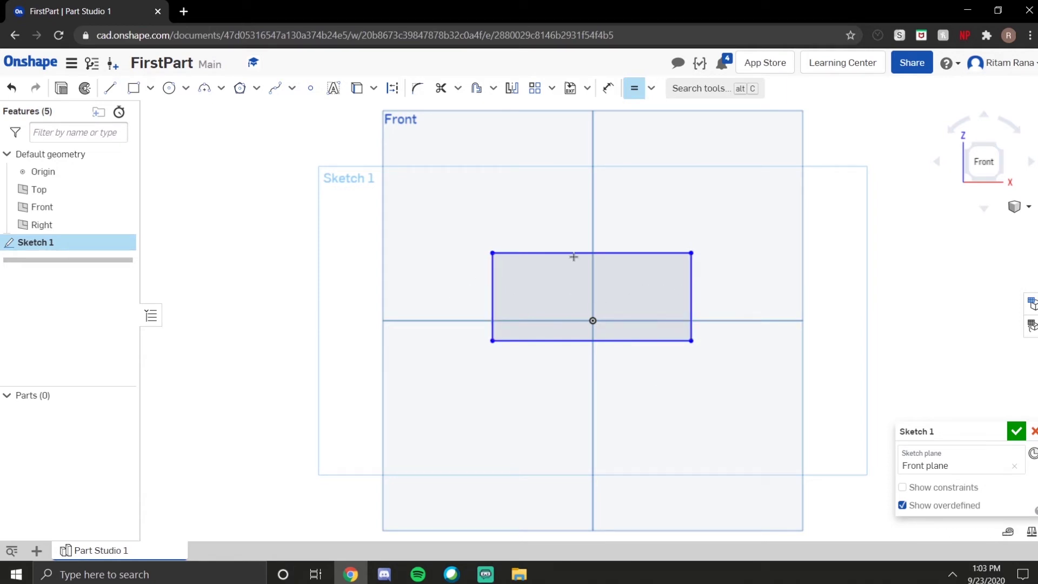
left_click(634, 88)
Dimension the rectangle's long top edge above the outline and set its length to 3 in
left_click(607, 87)
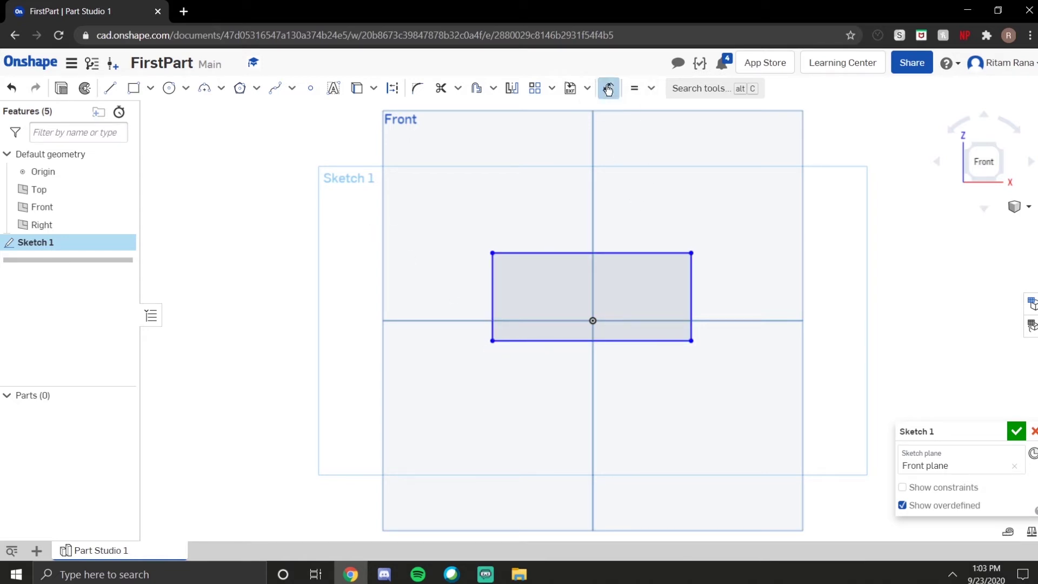
left_click(555, 252)
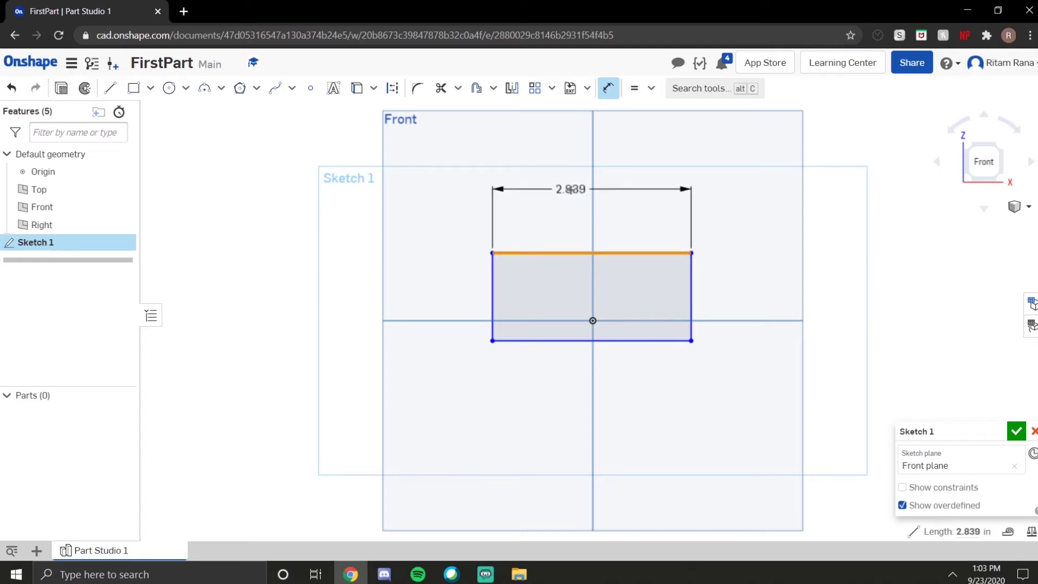
left_click(568, 216)
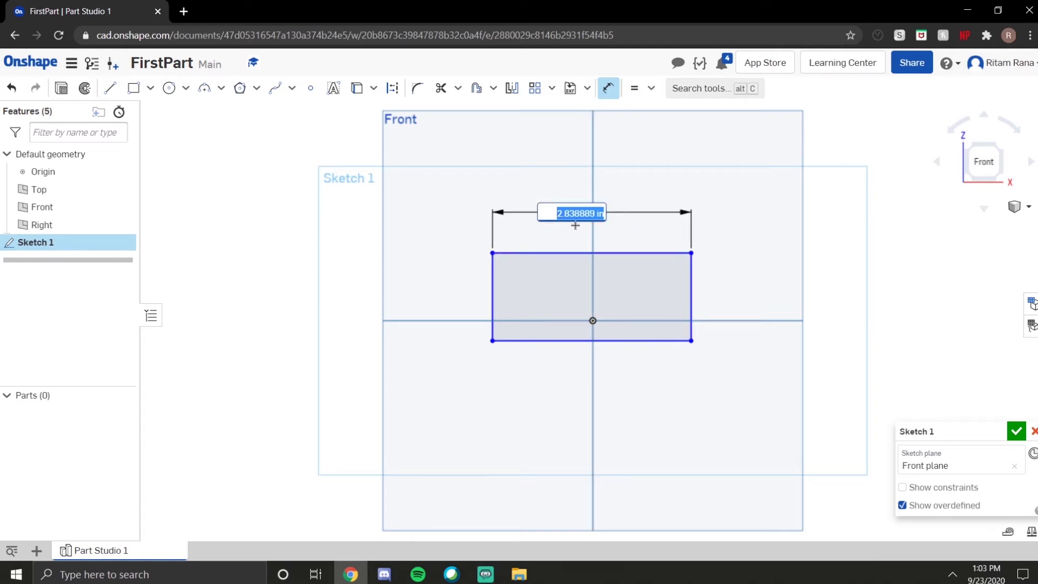
key("Escape")
mouse_move(566, 212)
left_mouse_down()
mouse_move(595, 169)
mouse_move(588, 234)
mouse_move(589, 192)
mouse_move(257, 277)
mouse_move(597, 307)
mouse_move(565, 190)
mouse_move(570, 202)
left_mouse_up()
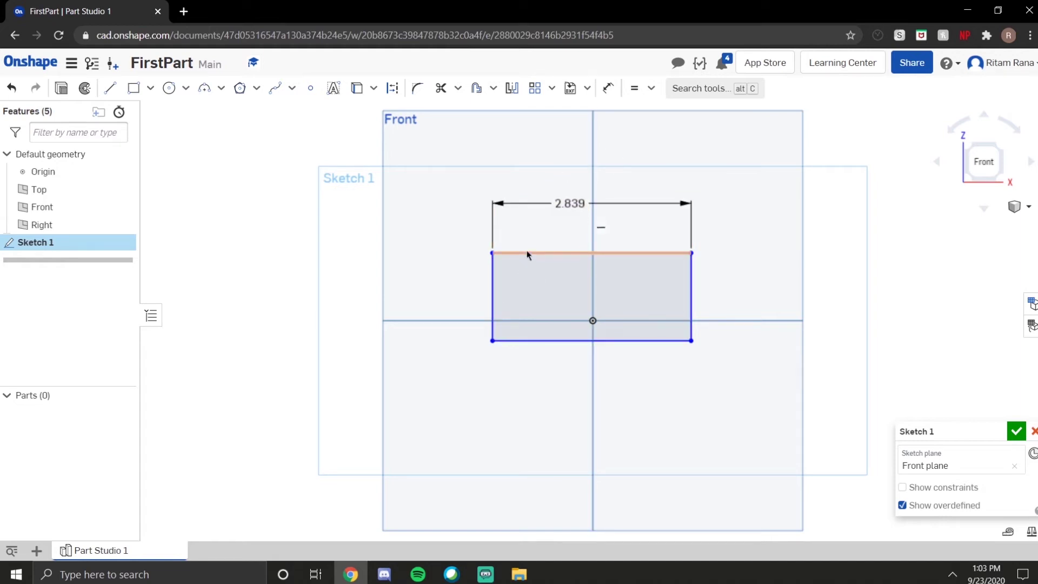
double_click(561, 201)
type("3")
key("Return")
Dimension the rectangle's left vertical edge beside the outline and set its height to 1.5 in
left_click(608, 88)
left_click(485, 295)
left_click(438, 296)
type("1")
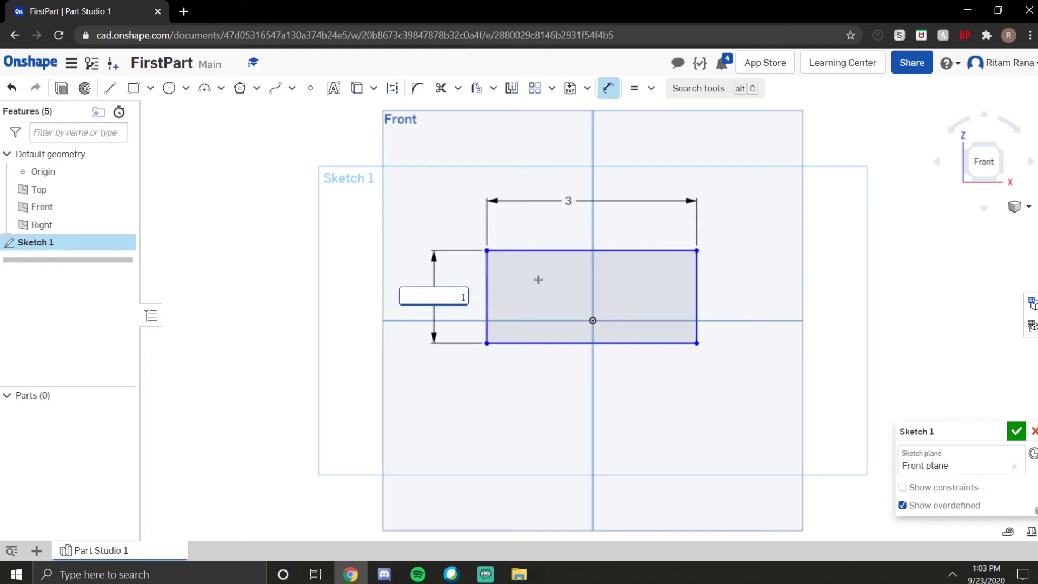
type(".5")
key("Return")
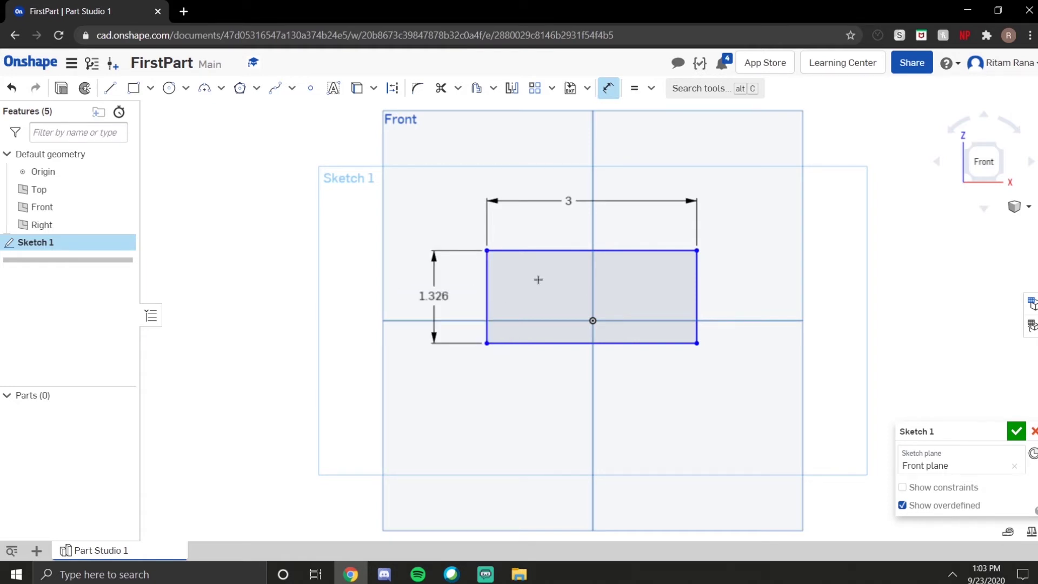
left_click(434, 292)
key("Right")
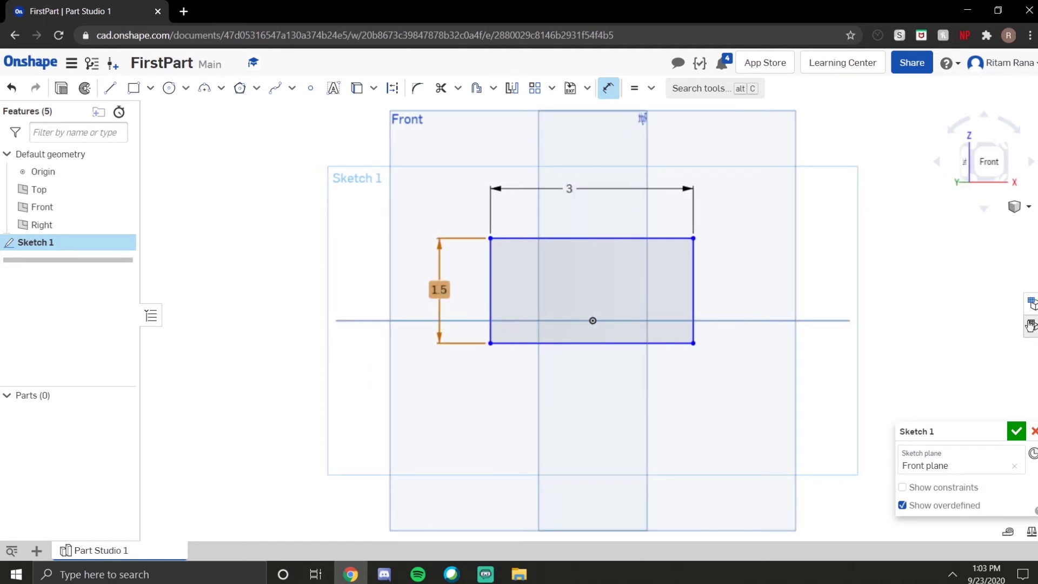
left_click(985, 162)
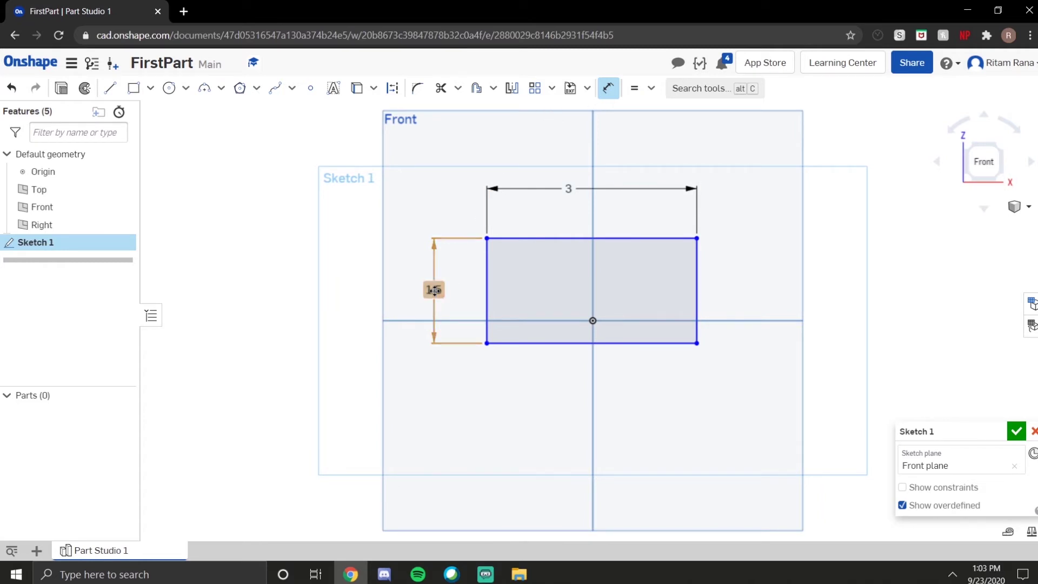
Override the default unit of the rectangle's height dimension by setting it to 1.5 mm
double_click(434, 290)
left_click(428, 295)
key("BackSpace")
key("BackSpace")
type("mm")
key("Return")
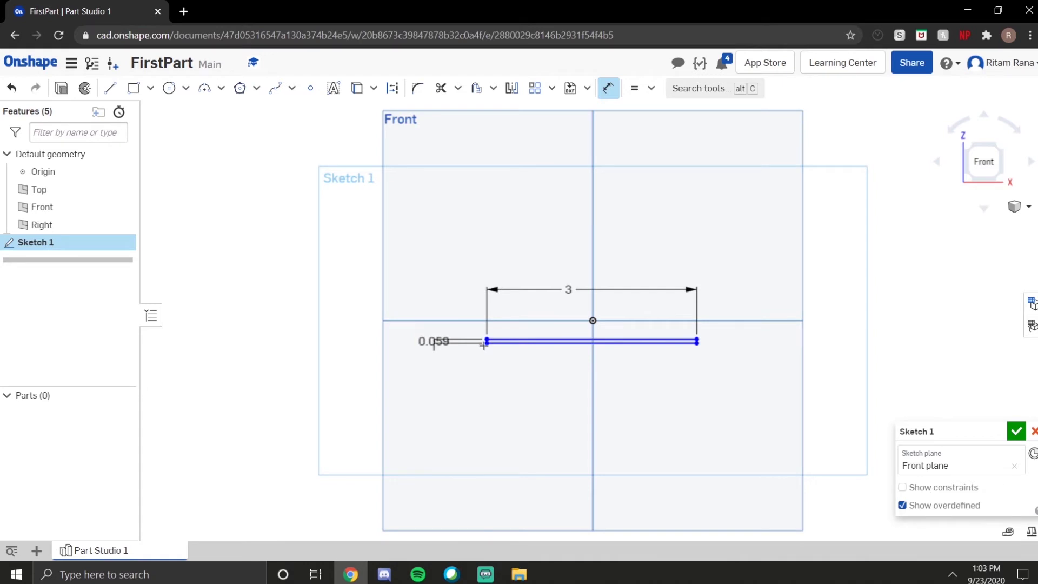
Set the rectangle's height dimension back to 1.5 in and face the sketch from the front
scroll(484, 346, "up", 6)
scroll(489, 341, "down", 3)
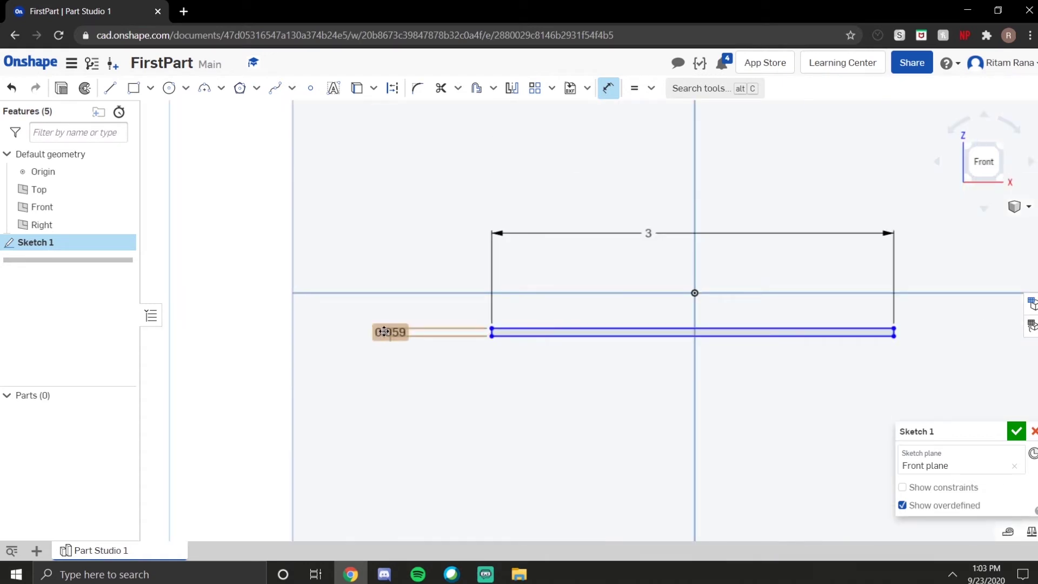
double_click(384, 332)
type("1.5 in")
key("Return")
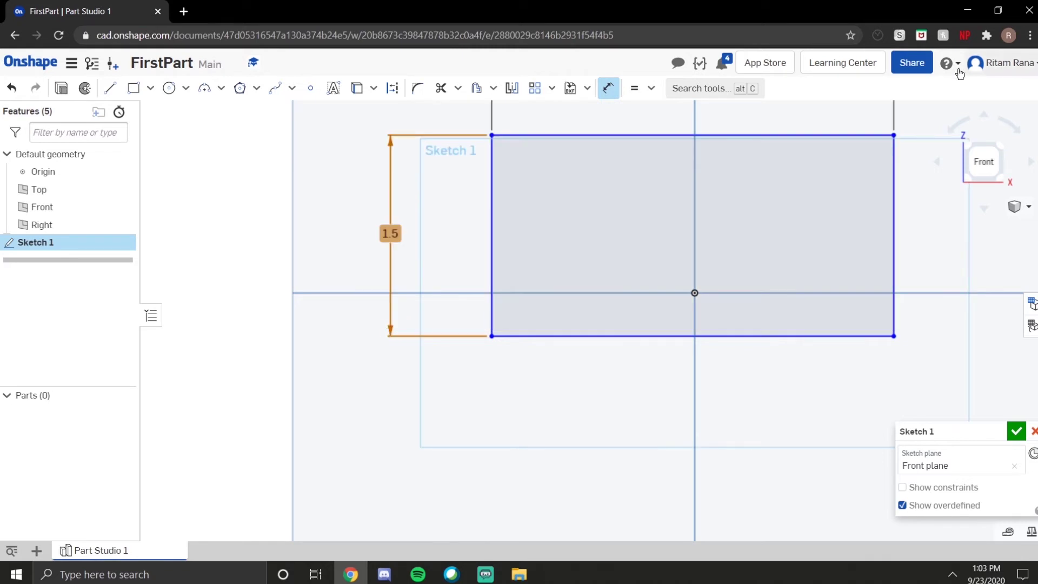
left_click(984, 161)
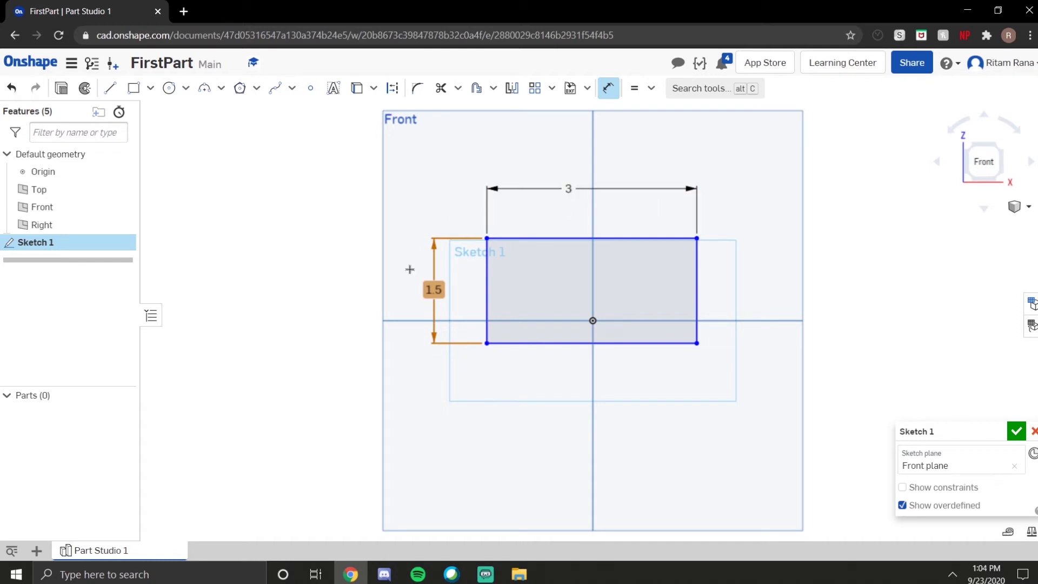
Move the sketch dialog next to the feature list and accept the finished Sketch 1
mouse_move(951, 424)
left_mouse_down()
mouse_move(346, 302)
mouse_move(204, 237)
left_mouse_up()
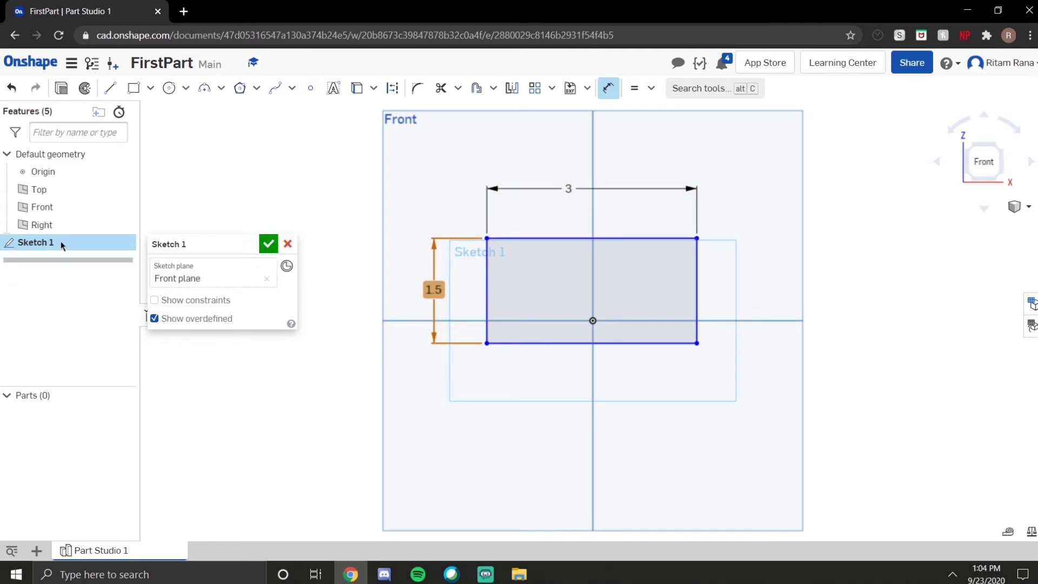
left_click(268, 244)
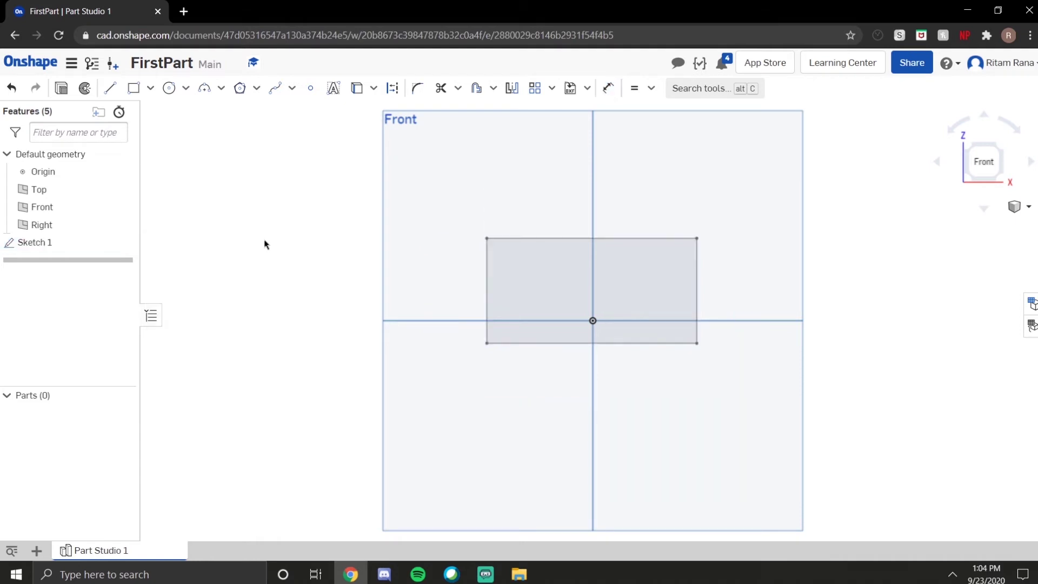
mouse_move(459, 391)
right_mouse_down()
mouse_move(519, 398)
mouse_move(452, 389)
mouse_move(488, 320)
mouse_move(458, 291)
mouse_move(443, 331)
mouse_move(498, 348)
mouse_move(462, 365)
right_mouse_up()
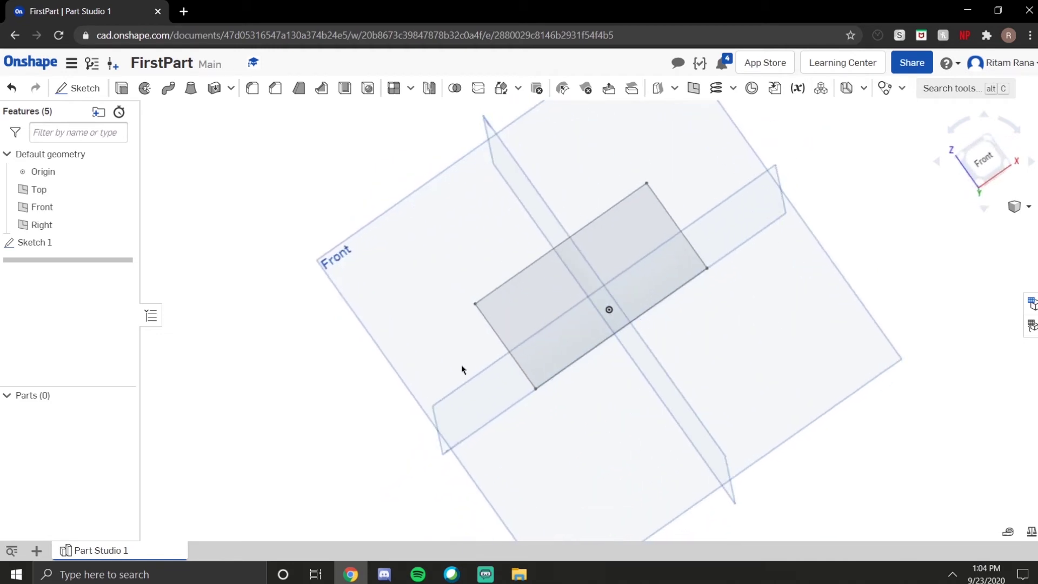
left_click(990, 157)
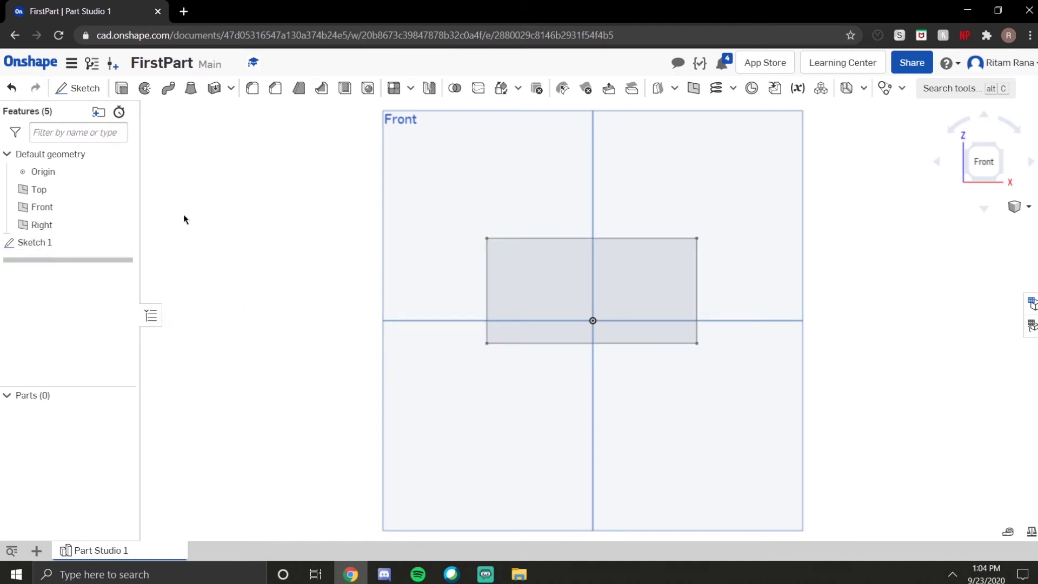
Extrude the rectangle of Sketch 1 as a new solid with a blind depth of 0.25 in
left_click(121, 89)
left_click_drag(192, 242, 203, 194)
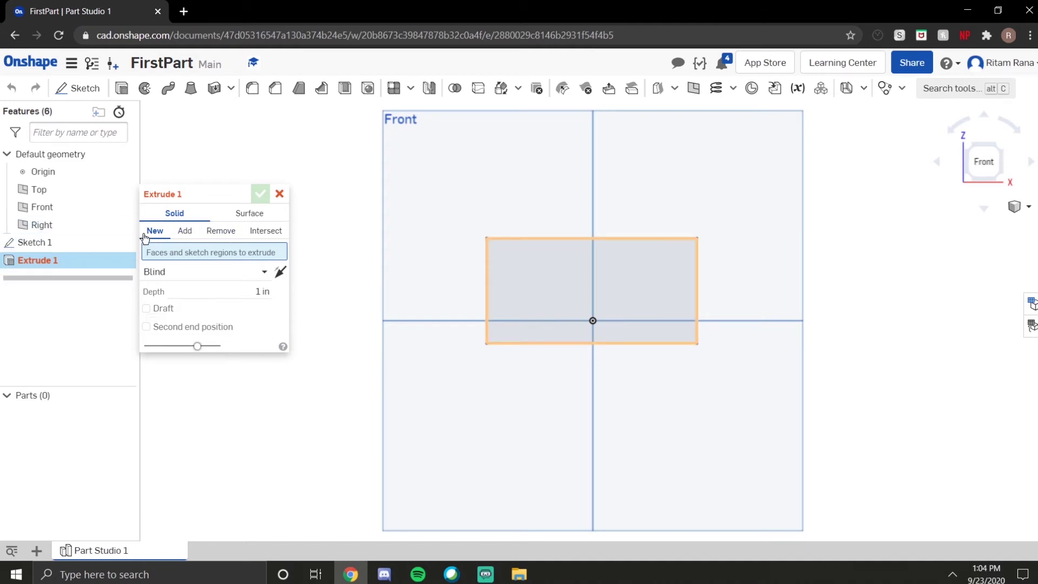
left_click(22, 241)
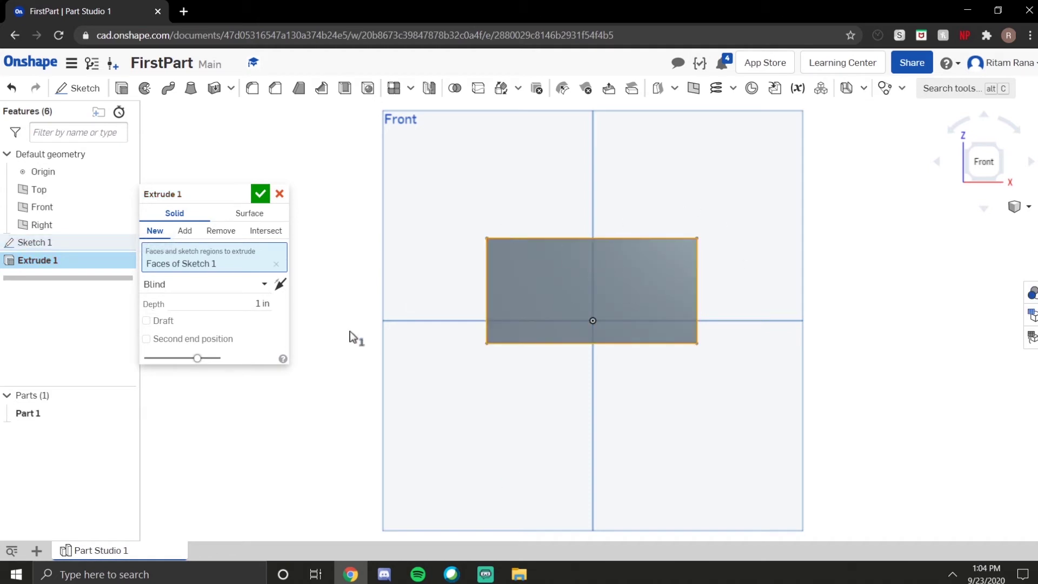
right_click_drag(492, 290, 470, 318)
left_click(246, 306)
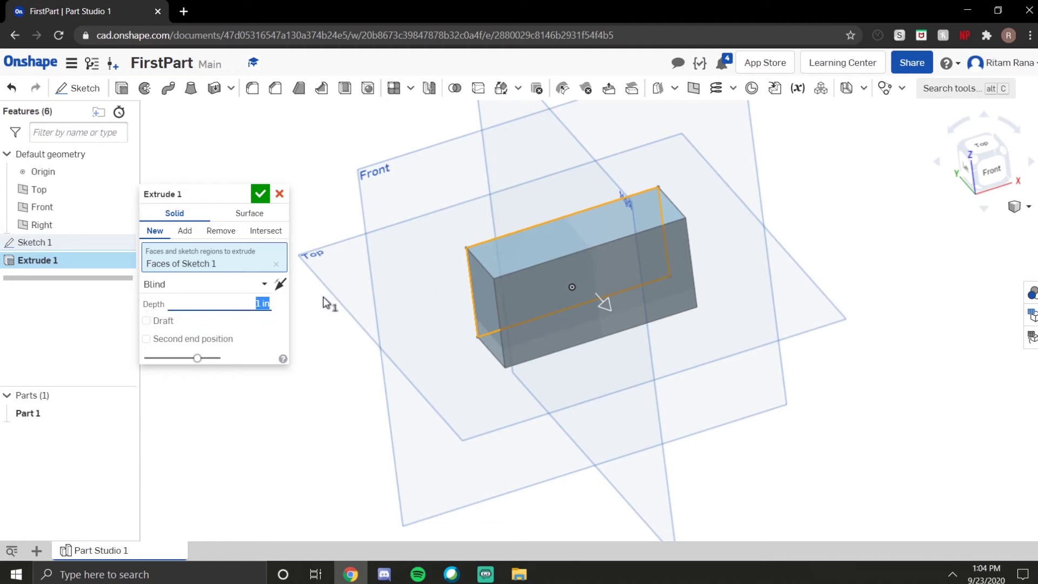
type("0")
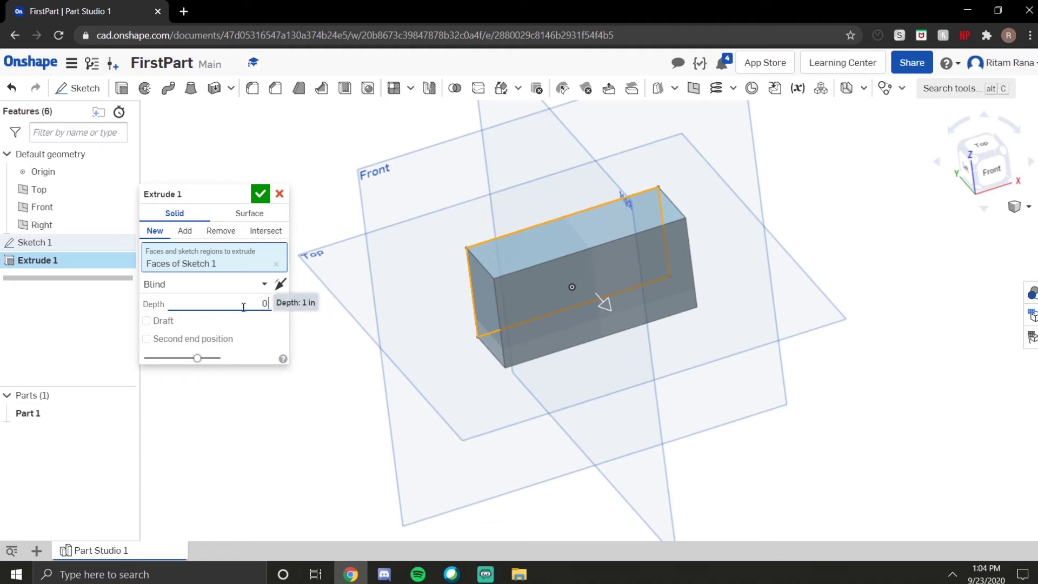
type(".25")
key("Return")
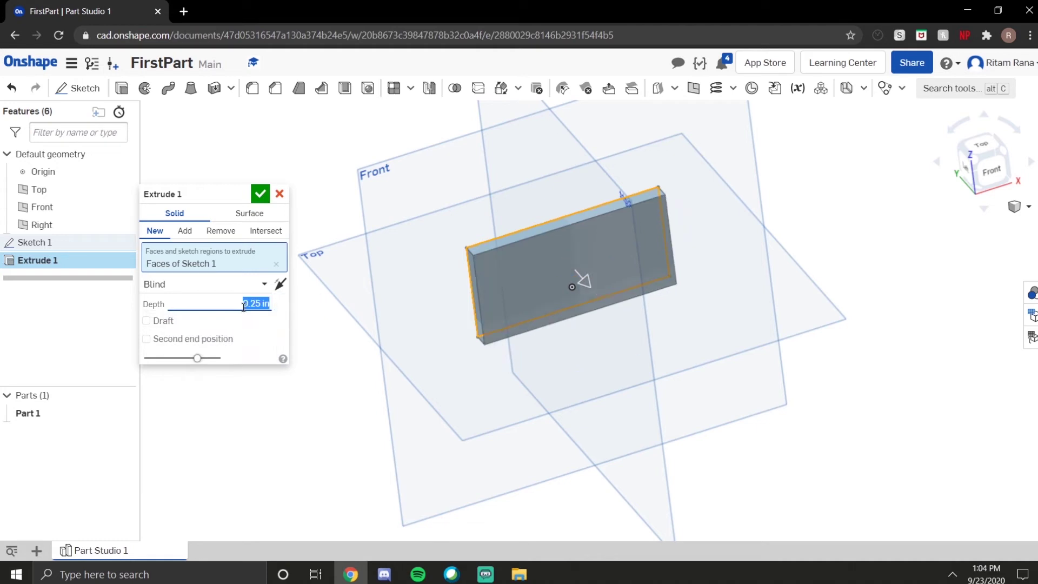
left_click(260, 196)
Measure the distance between the two long edges of the plate's top face to check its thickness
right_click_drag(661, 354, 674, 366)
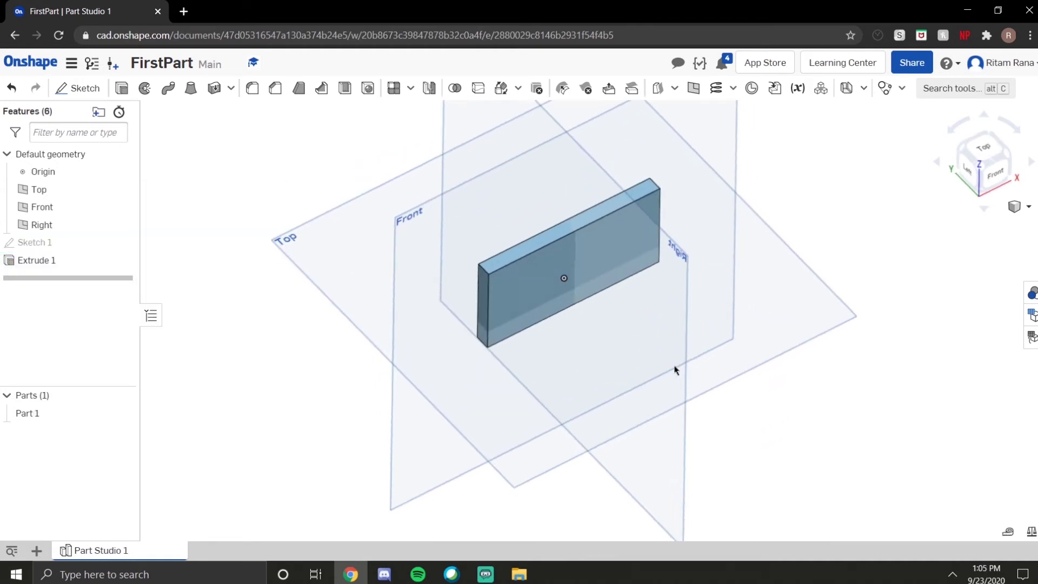
scroll(512, 262, "up", 3)
scroll(481, 256, "up", 5)
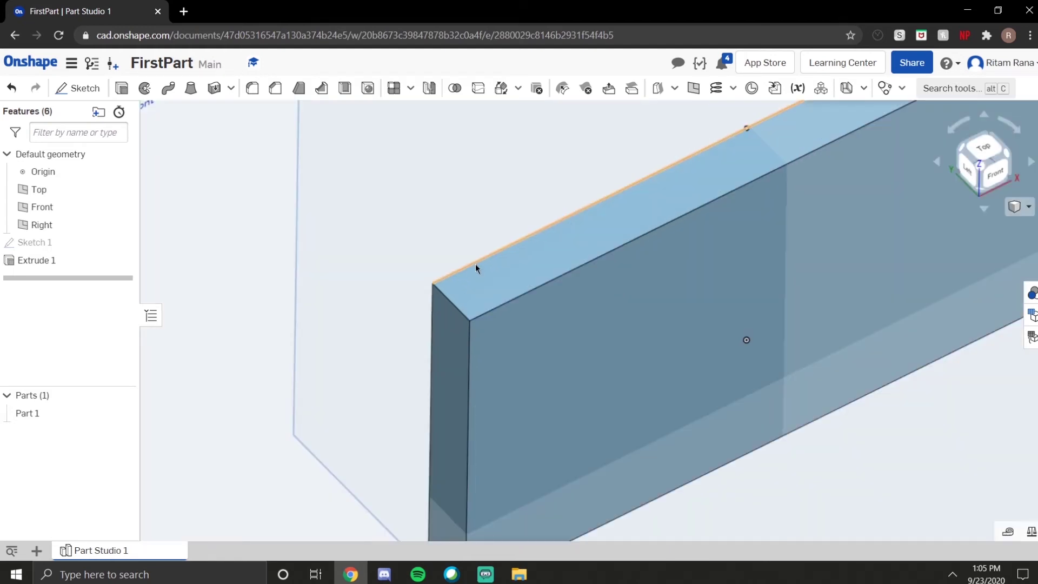
left_click(467, 265)
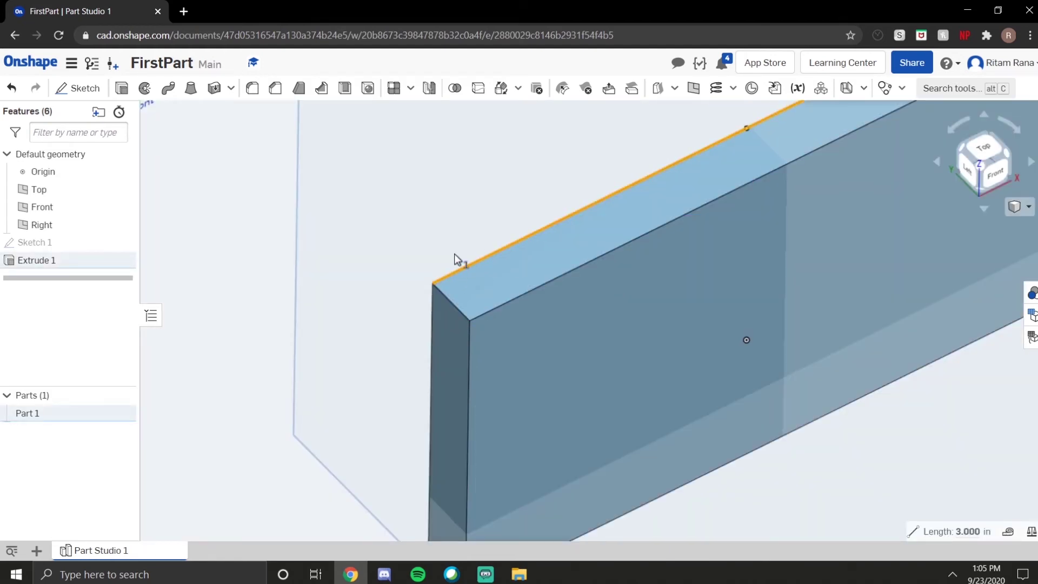
left_click(525, 295)
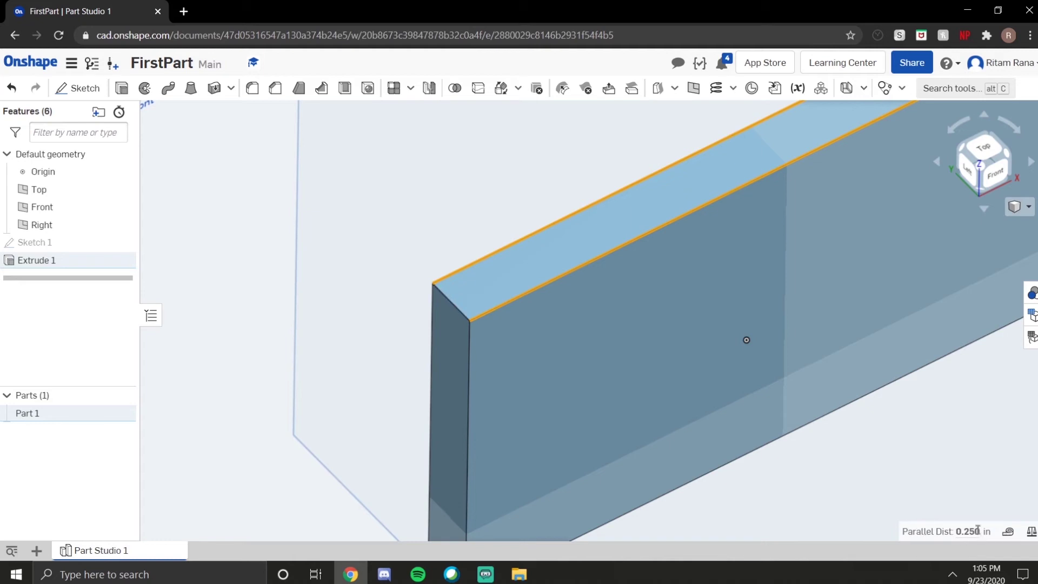
scroll(653, 396, "down", 5)
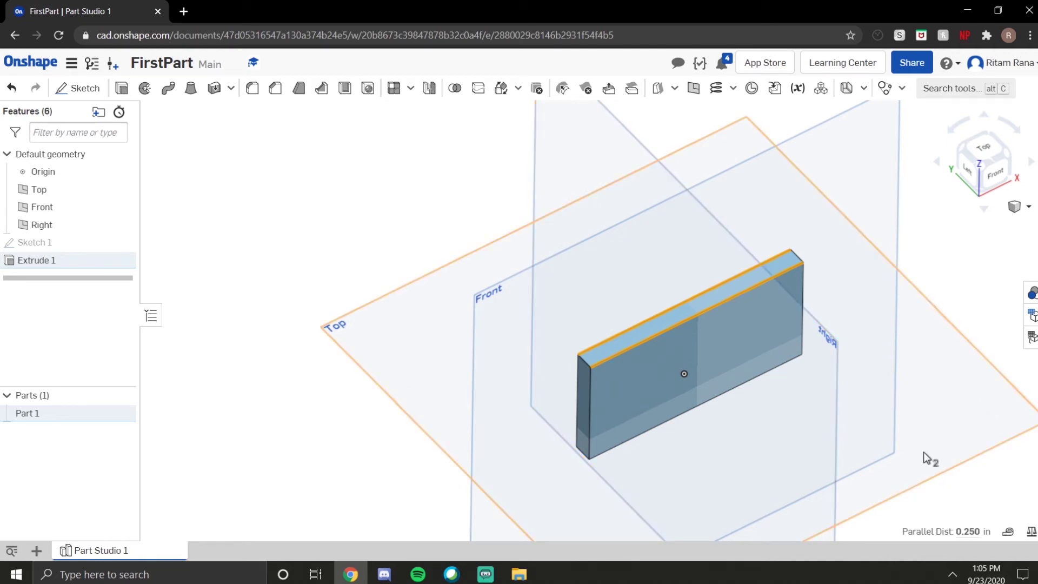
left_click(1008, 535)
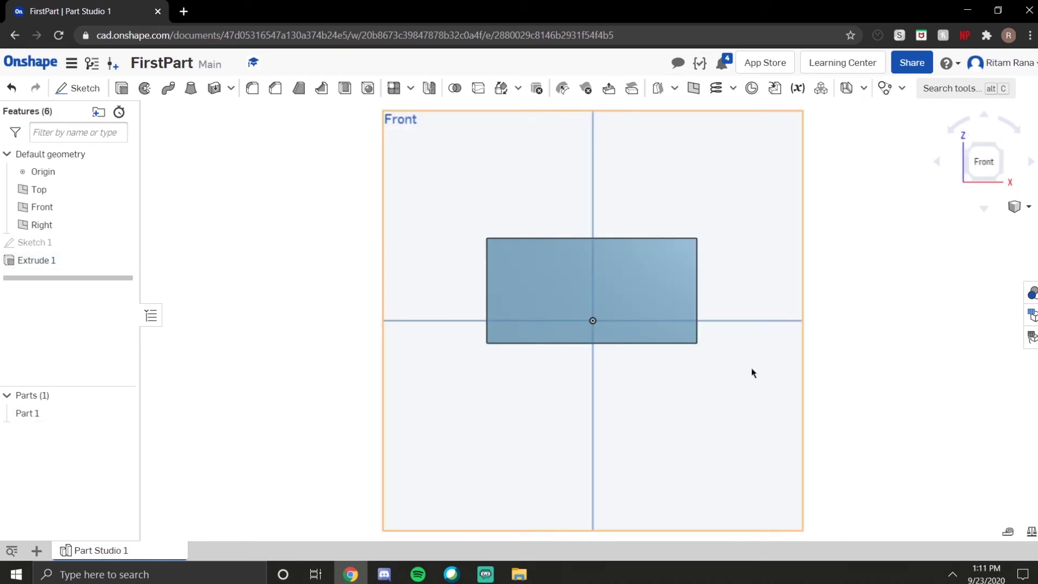
Change the appearance of Part 1 to the light green palette colour A7D293 and close the Appearances panel
right_click_drag(753, 372, 782, 409)
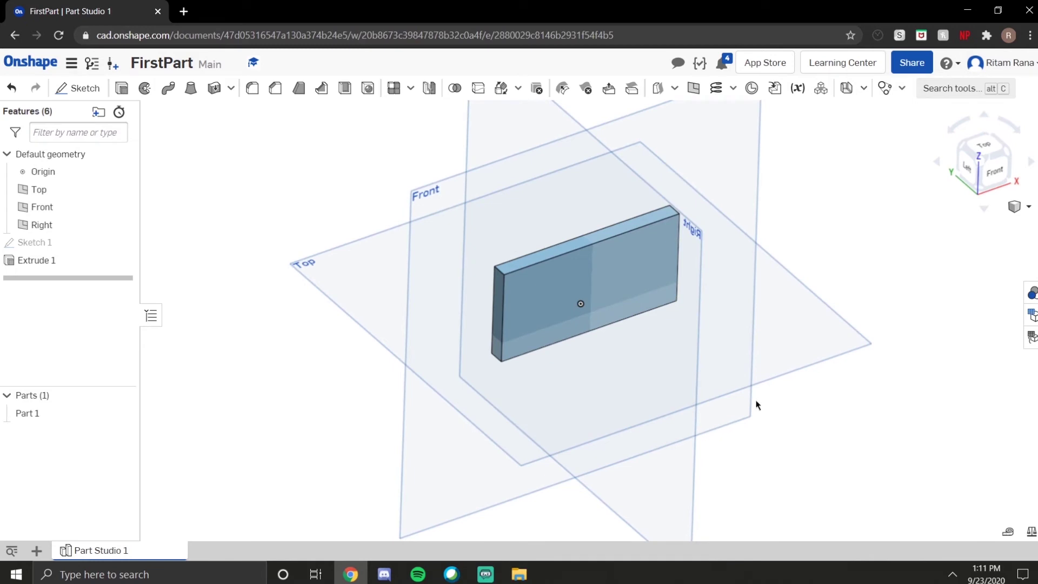
left_click(1032, 294)
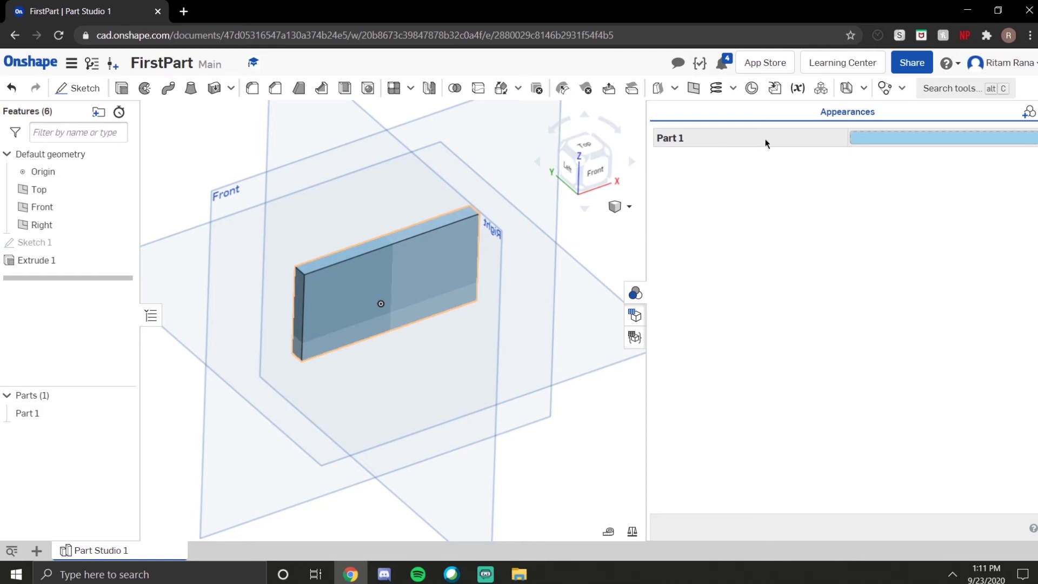
left_click(887, 137)
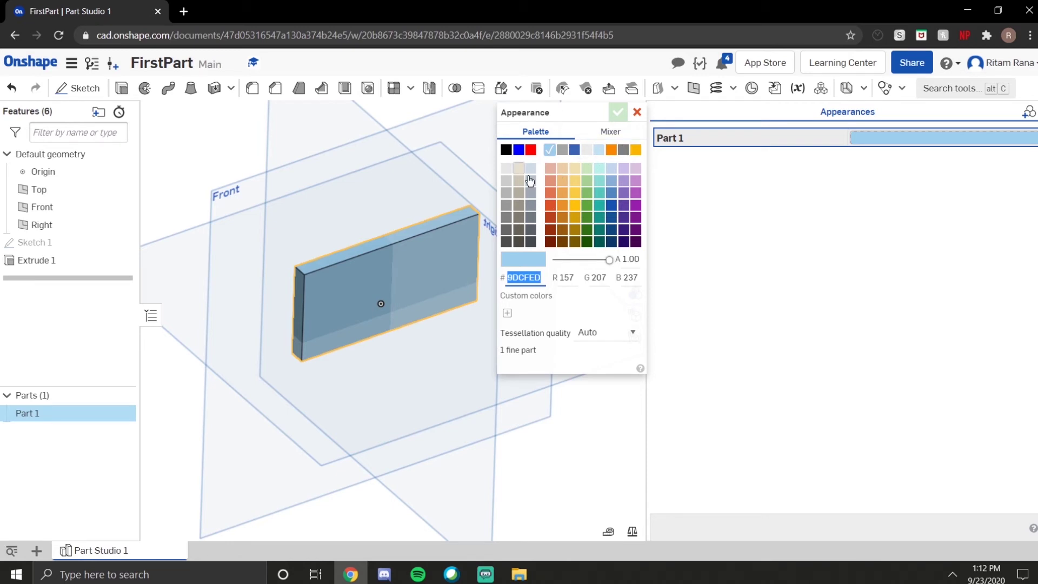
left_click(622, 154)
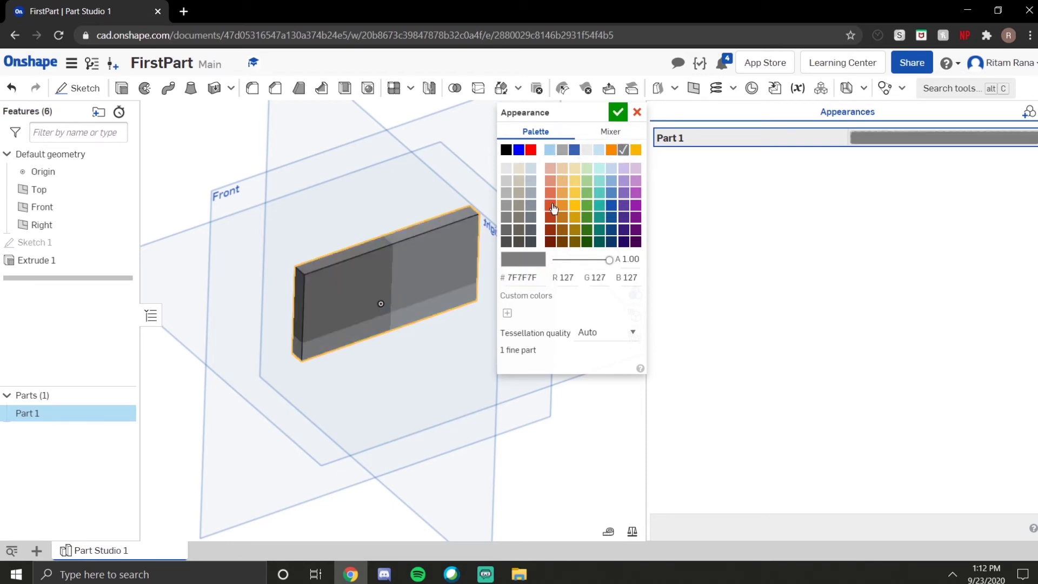
left_click(588, 200)
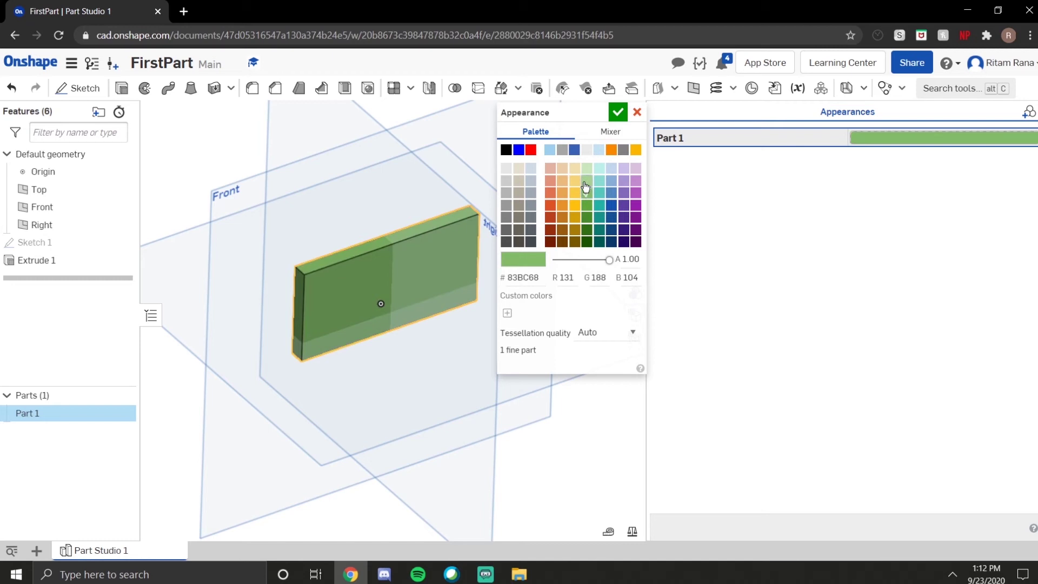
left_click(587, 180)
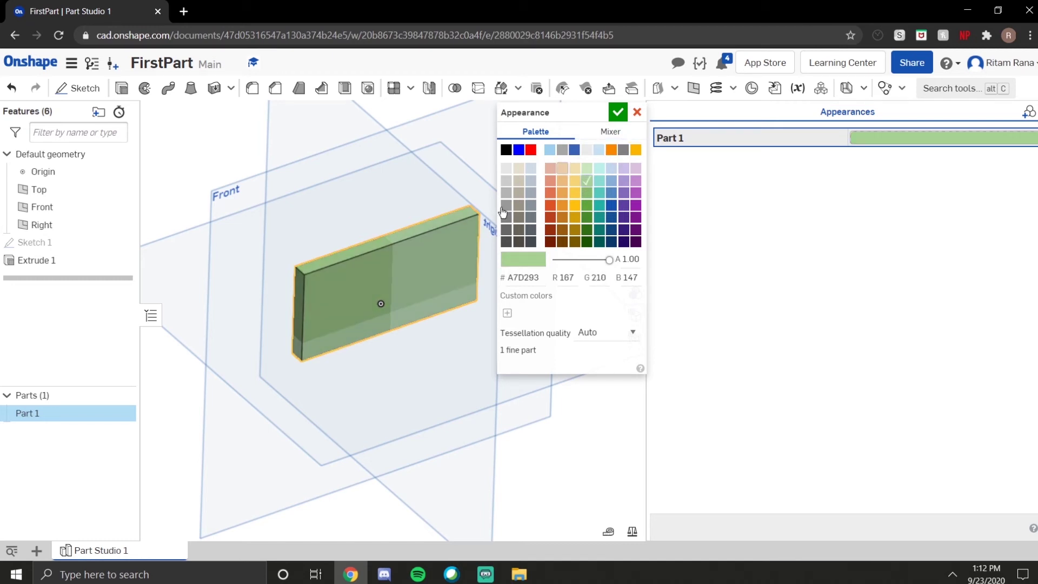
left_click(619, 111)
right_click_drag(521, 325, 400, 303)
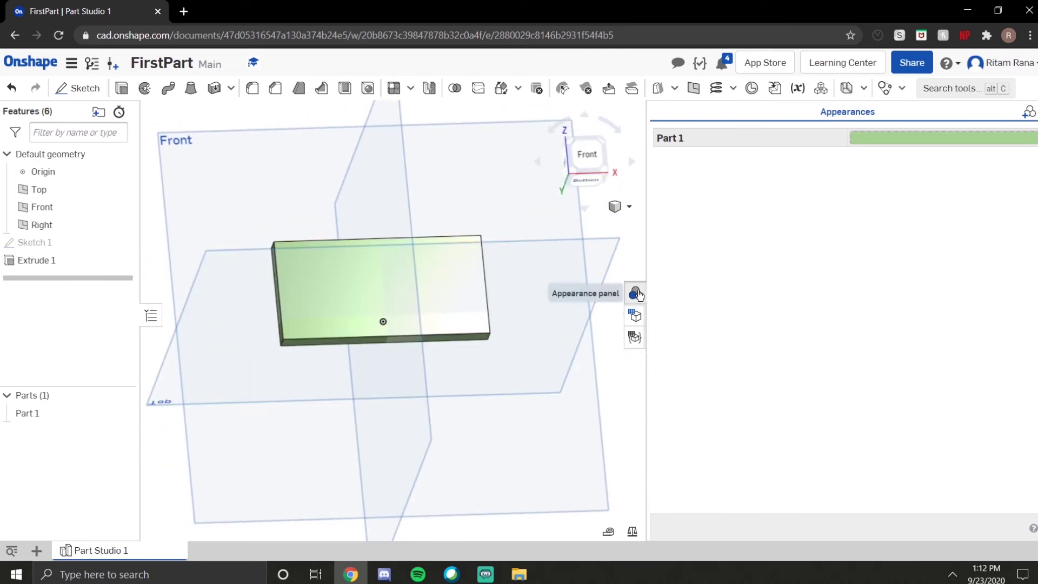
left_click(636, 293)
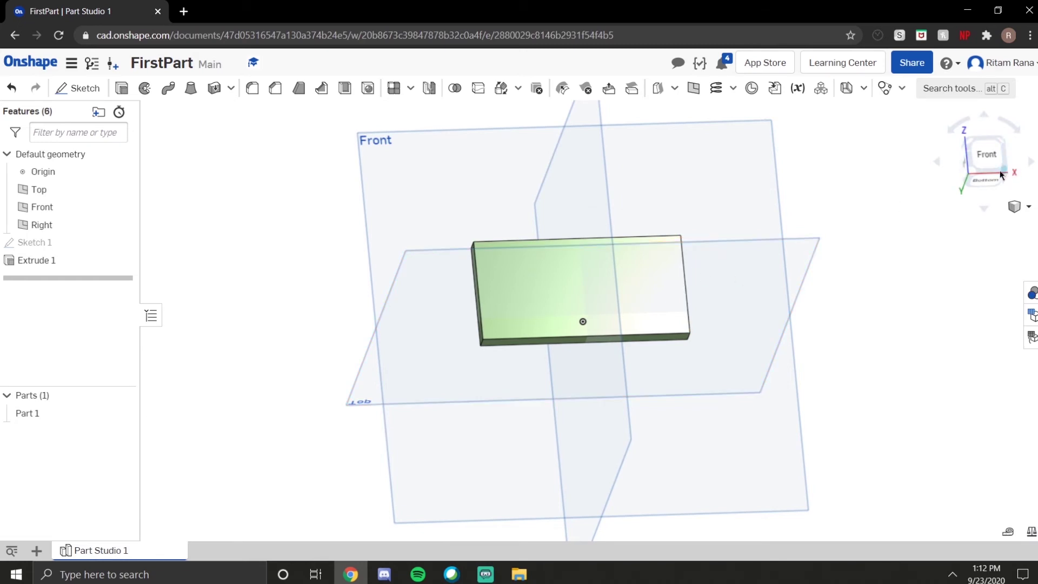
left_click(978, 157)
scroll(570, 330, "up", 2)
scroll(569, 330, "down", 5)
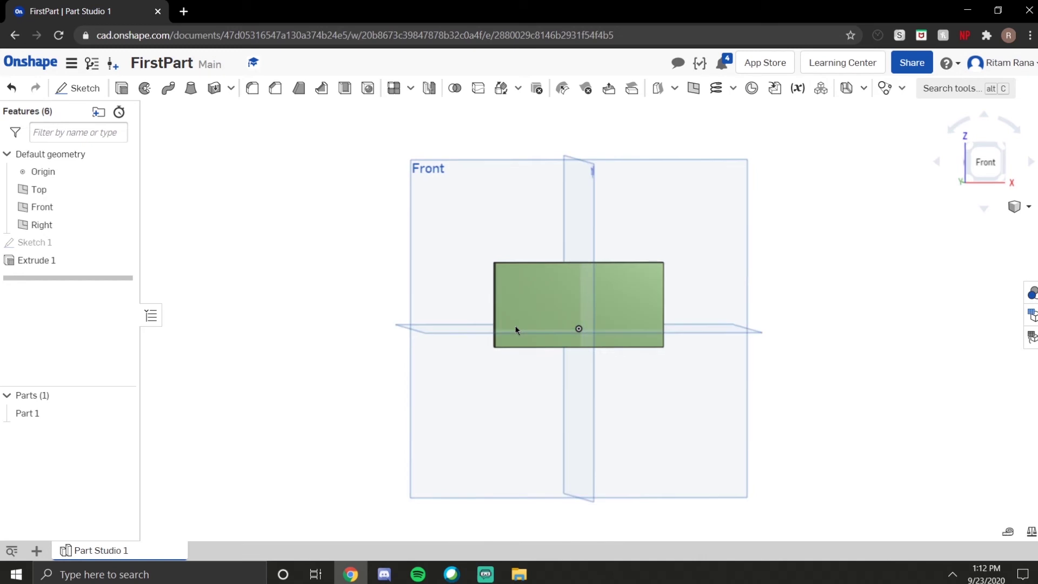
right_click_drag(511, 326, 511, 330)
left_click(982, 162)
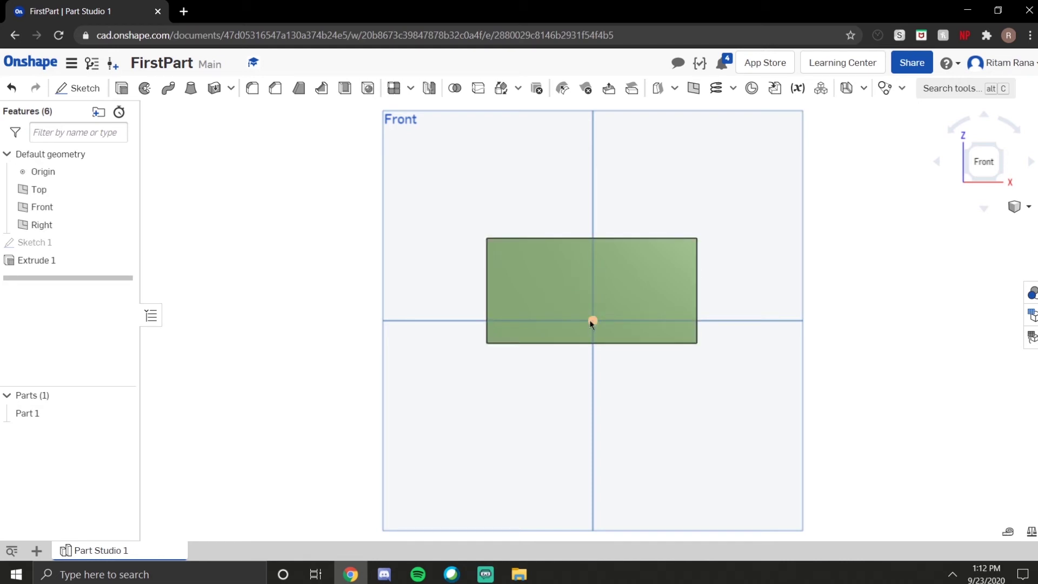
double_click(65, 242)
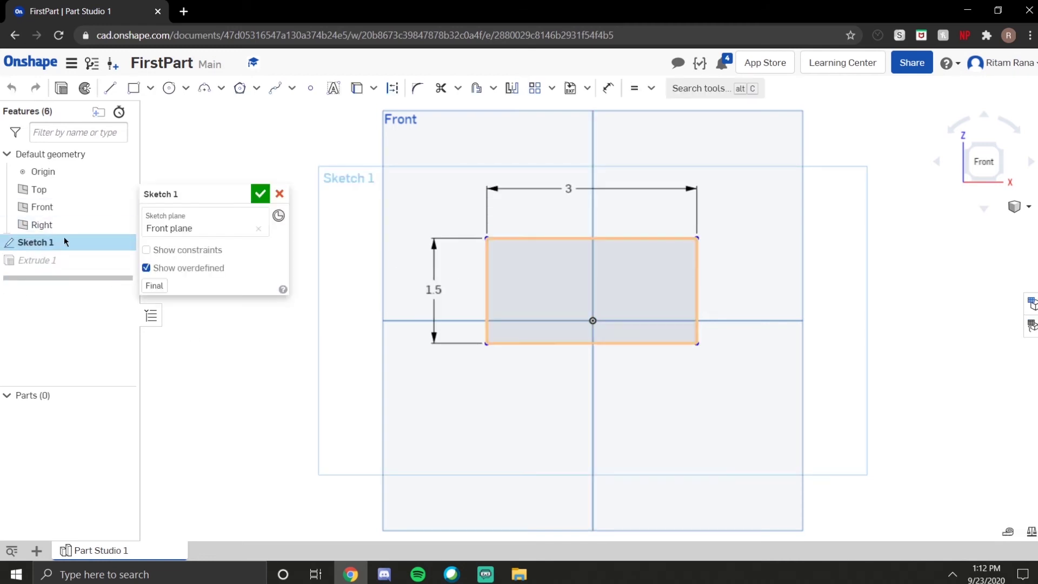
left_click(280, 195)
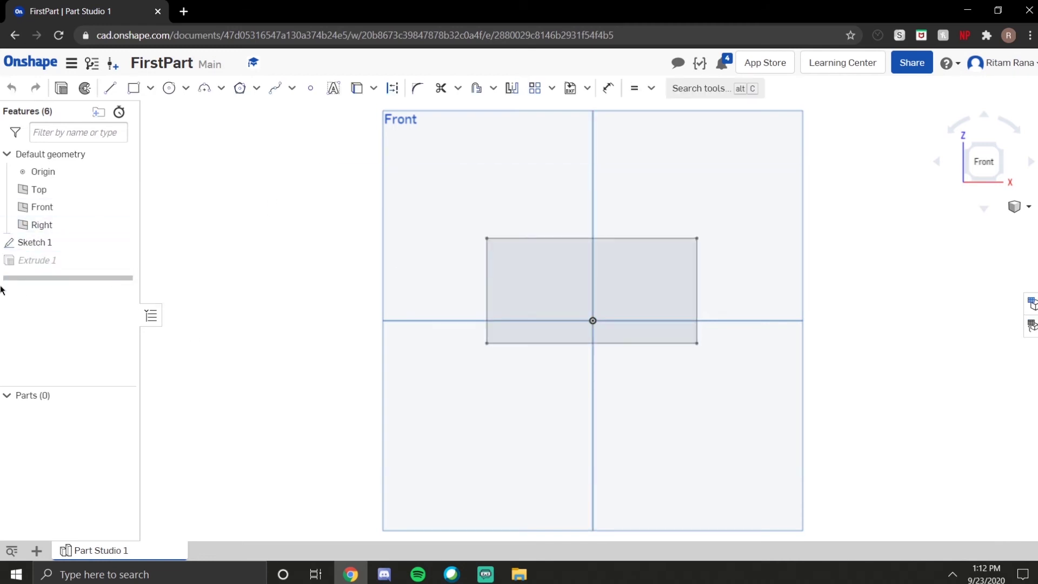
Reopen Sketch 1 for editing and delete all four lines of its rectangle
left_click(63, 242)
double_click(62, 243)
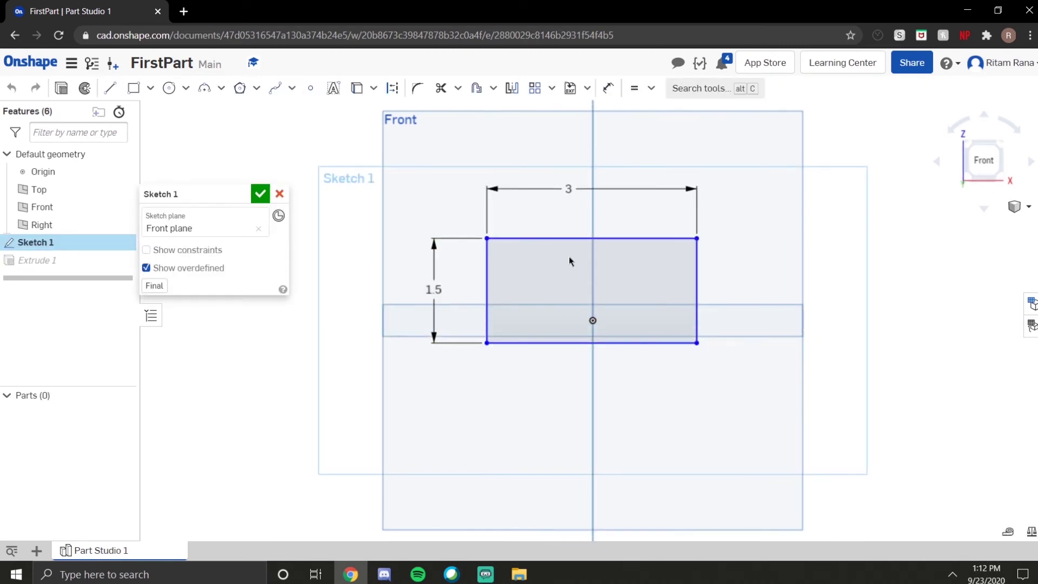
left_click(532, 238)
key("Delete")
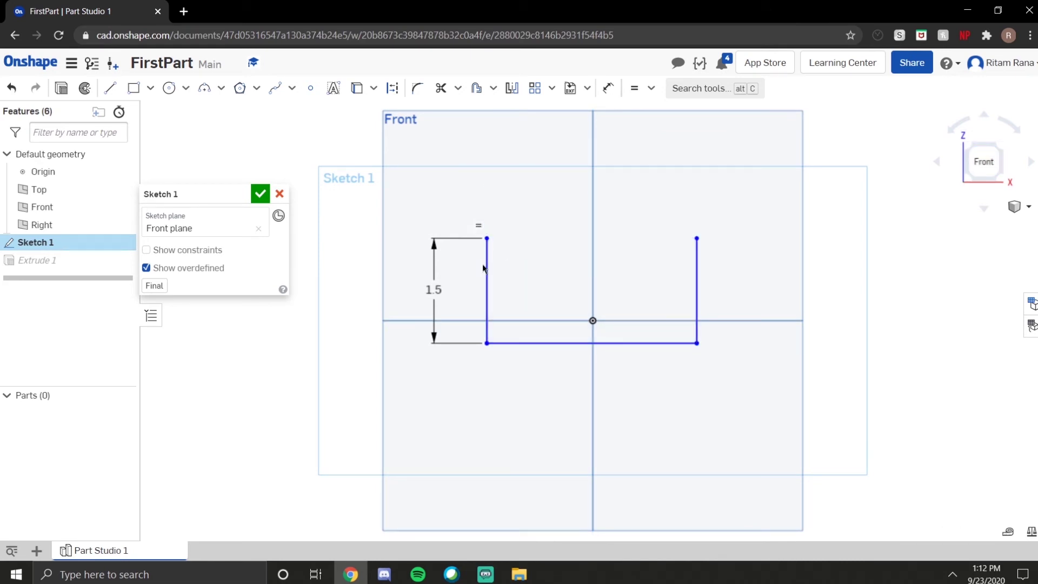
key("Delete")
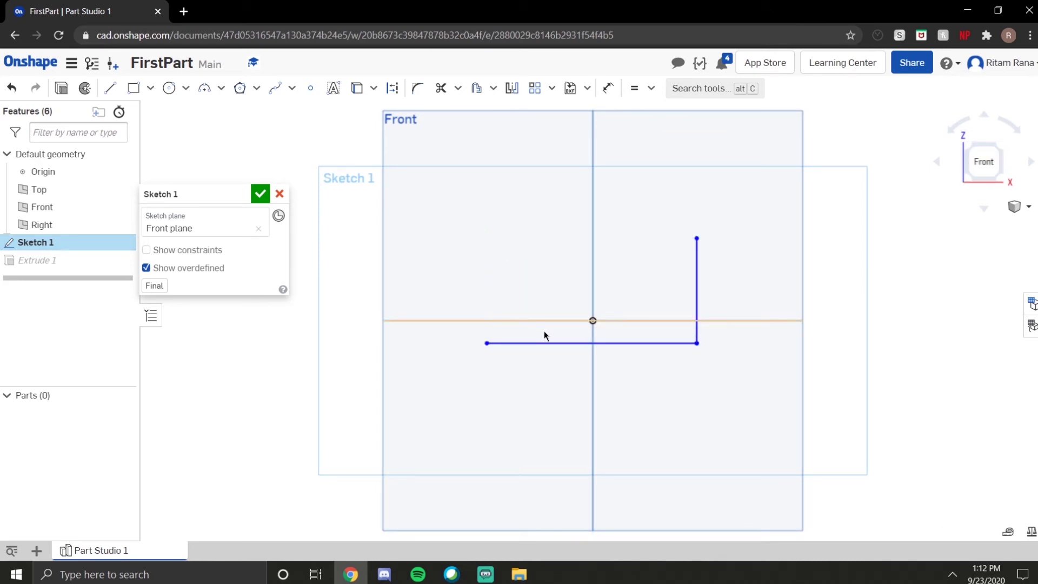
left_click(519, 342)
key("Delete")
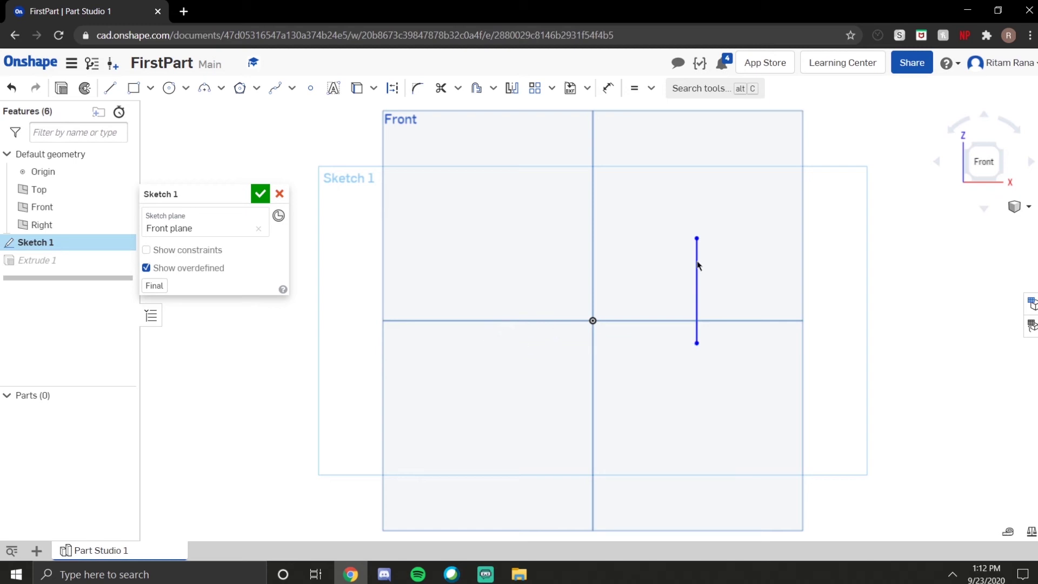
left_click(695, 274)
key("Delete")
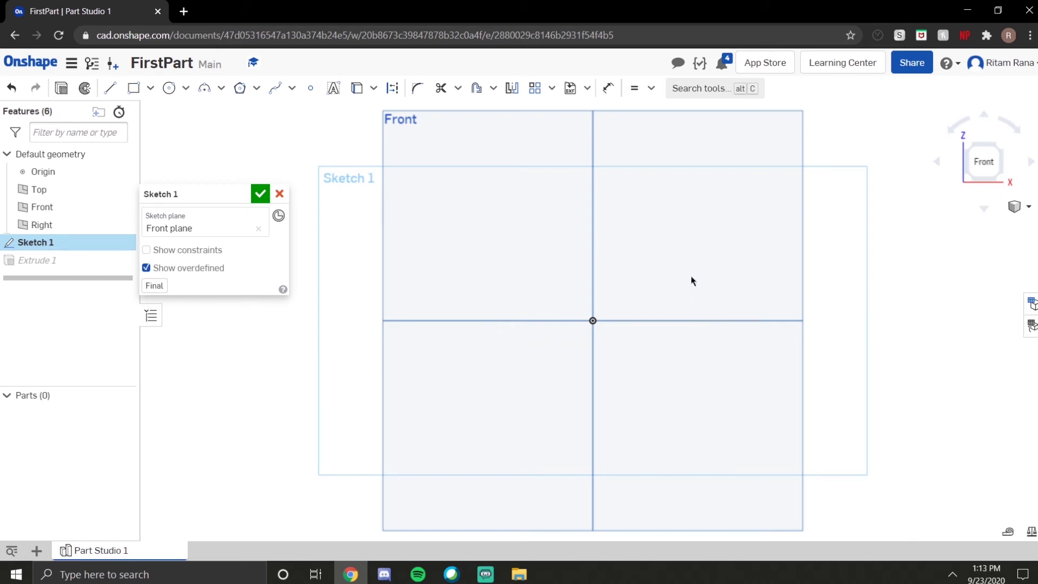
Draw a center point rectangle about 4.8 by 2.6 in, centred on the origin
left_click(149, 88)
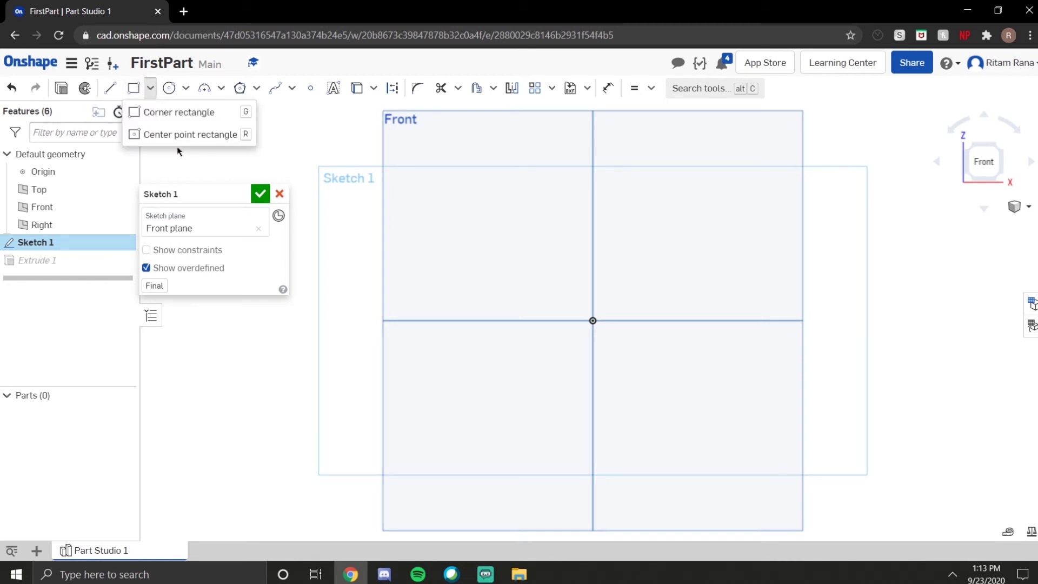
left_click(164, 135)
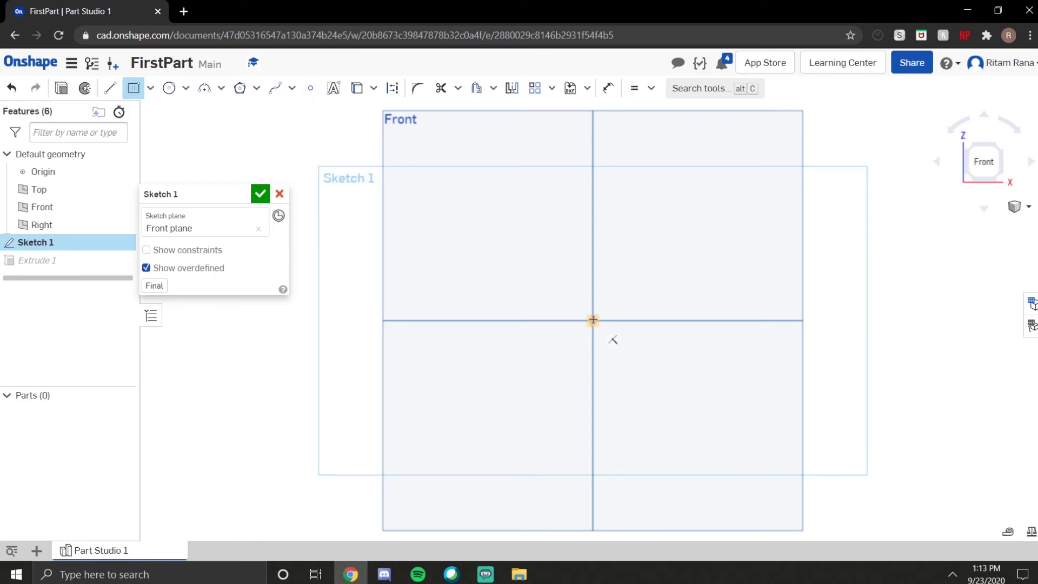
left_click(593, 321)
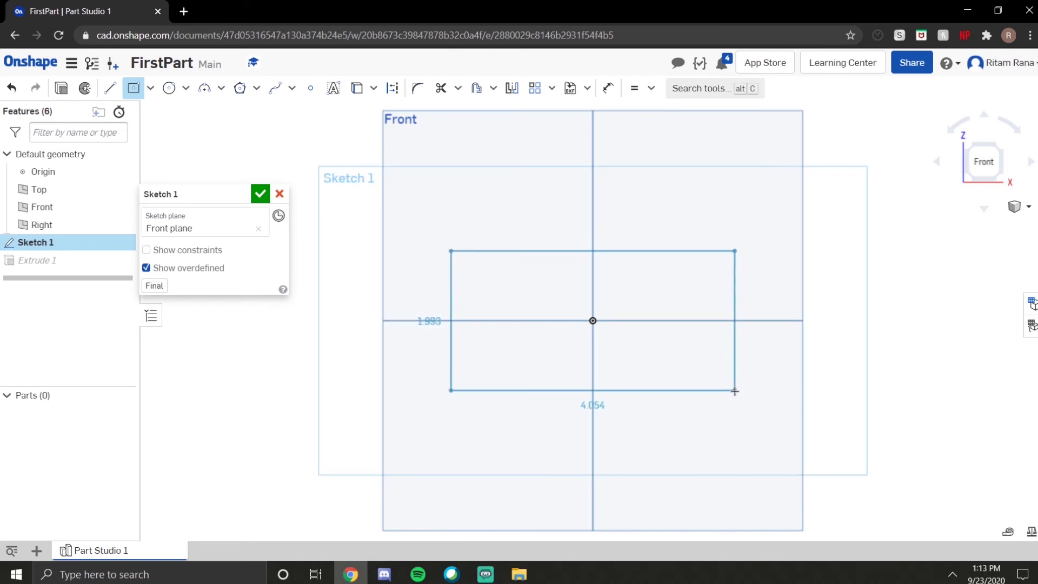
left_click(759, 411)
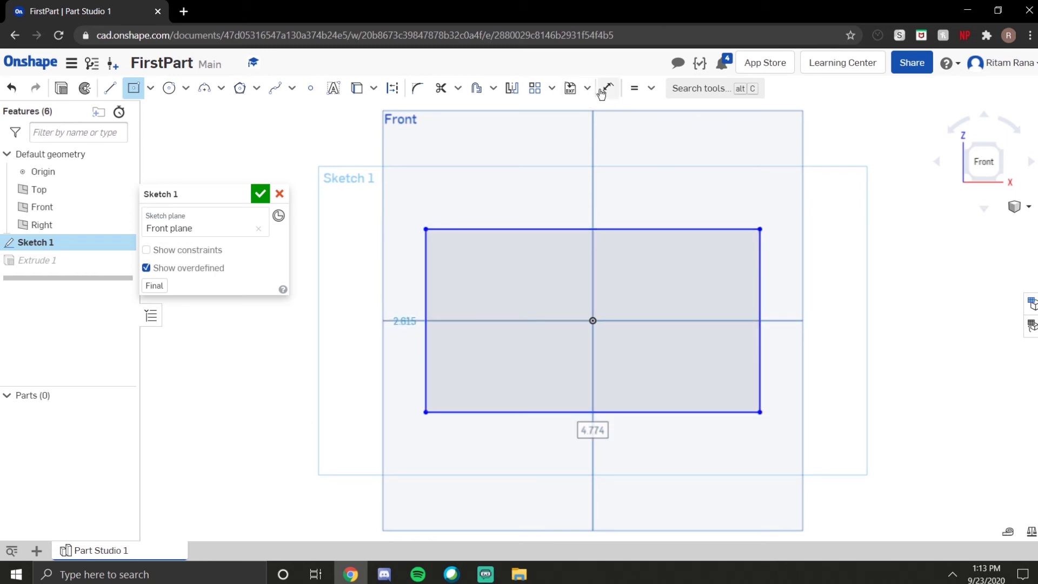
Dimension the rectangle's vertical side and set its height to 3 in
left_click(608, 88)
left_click(428, 298)
left_click(367, 338)
type("3 in")
key("Return")
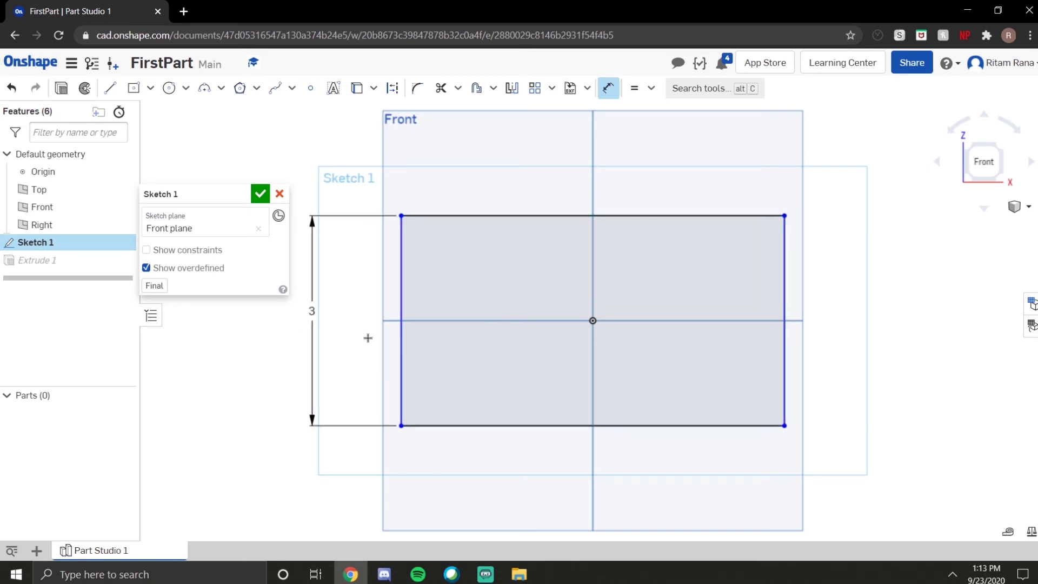
Dimension the rectangle's upper edge, set its width to 6 in and leave the Dimension tool
left_click(510, 216)
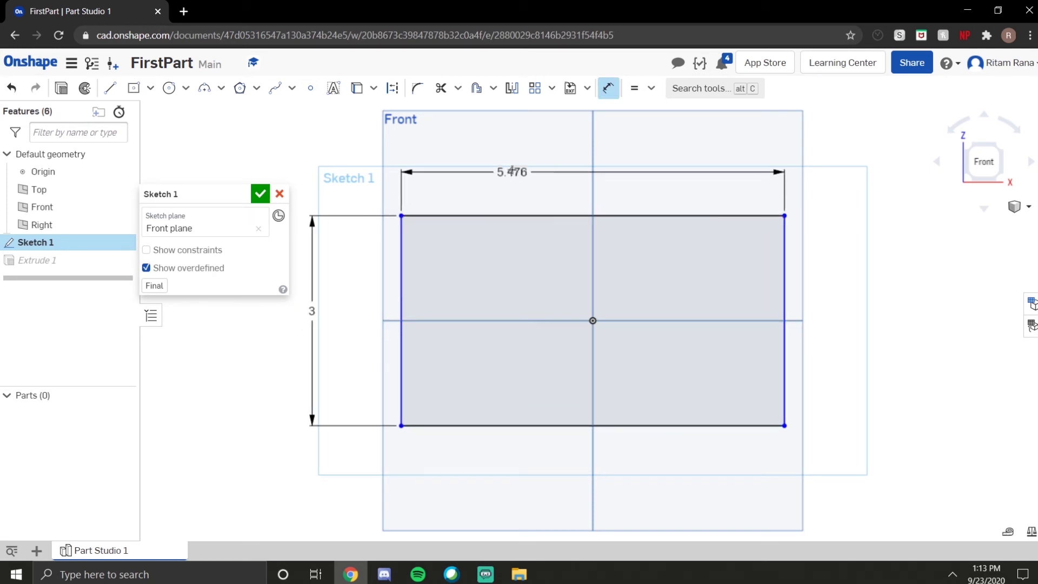
left_click(538, 182)
type("6")
key("Return")
scroll(540, 181, "down", 4)
scroll(492, 283, "up", 4)
mouse_move(489, 297)
middle_mouse_down()
mouse_move(454, 489)
mouse_move(445, 476)
middle_mouse_up()
scroll(594, 378, "up", 3)
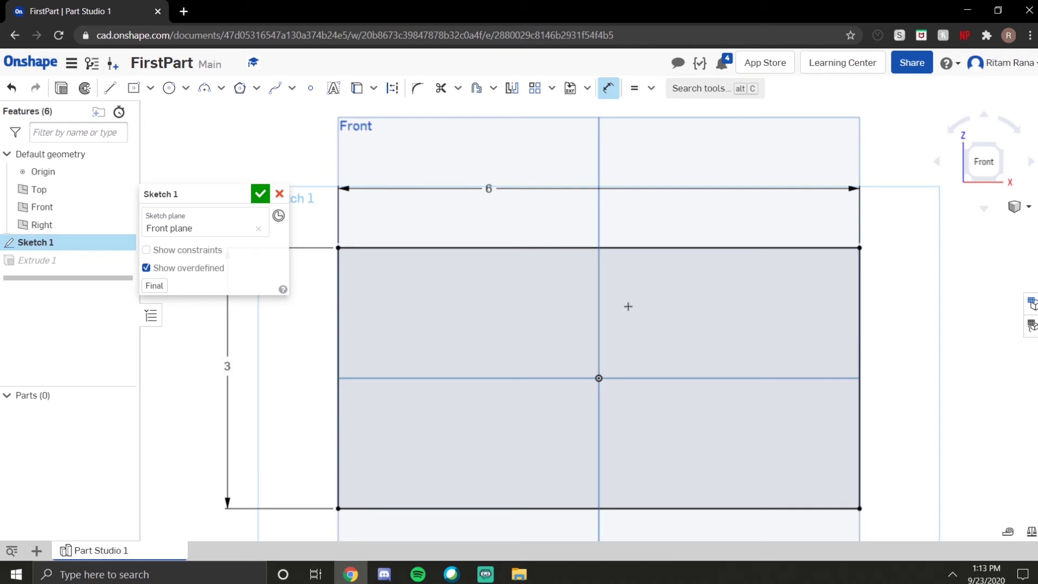
left_click(608, 88)
scroll(446, 246, "down", 3)
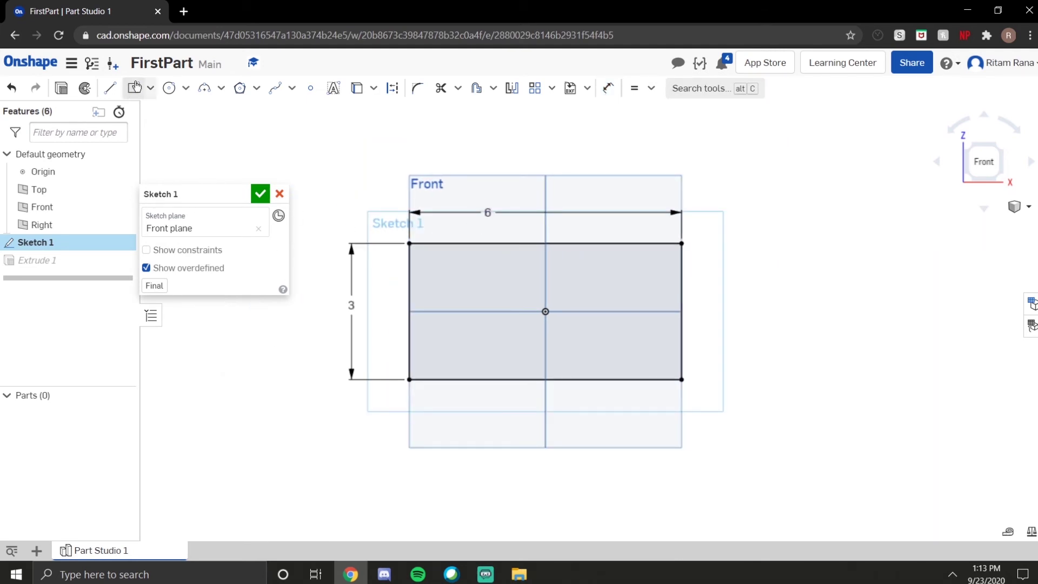
Accept the edited Sketch 1 and check the rebuilt plate's position against the origin from the front
left_click(260, 194)
right_click_drag(512, 359, 524, 365)
scroll(442, 310, "up", 2)
right_click_drag(443, 314, 496, 346)
left_click(975, 170)
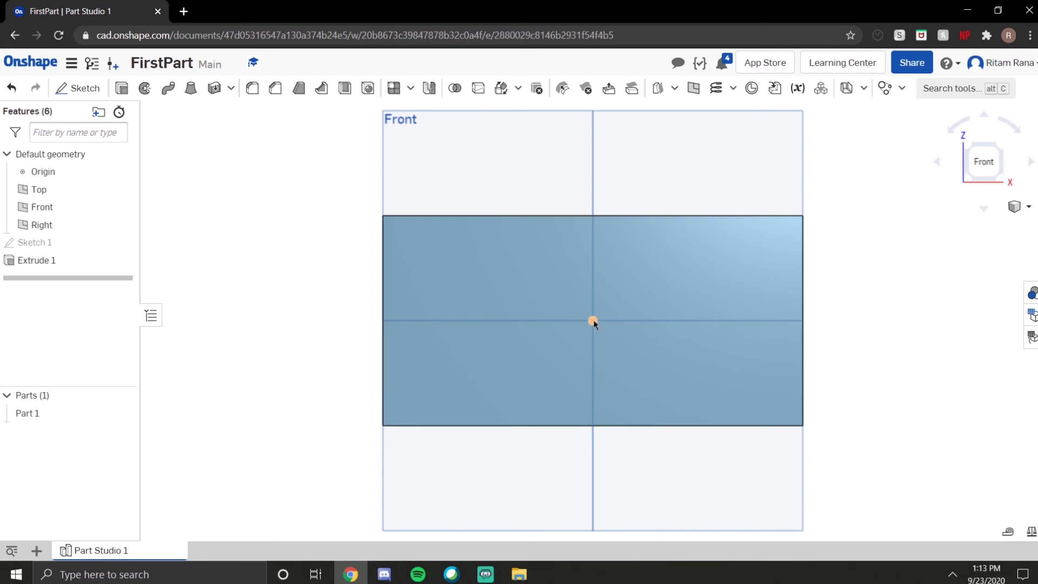
left_click(593, 321)
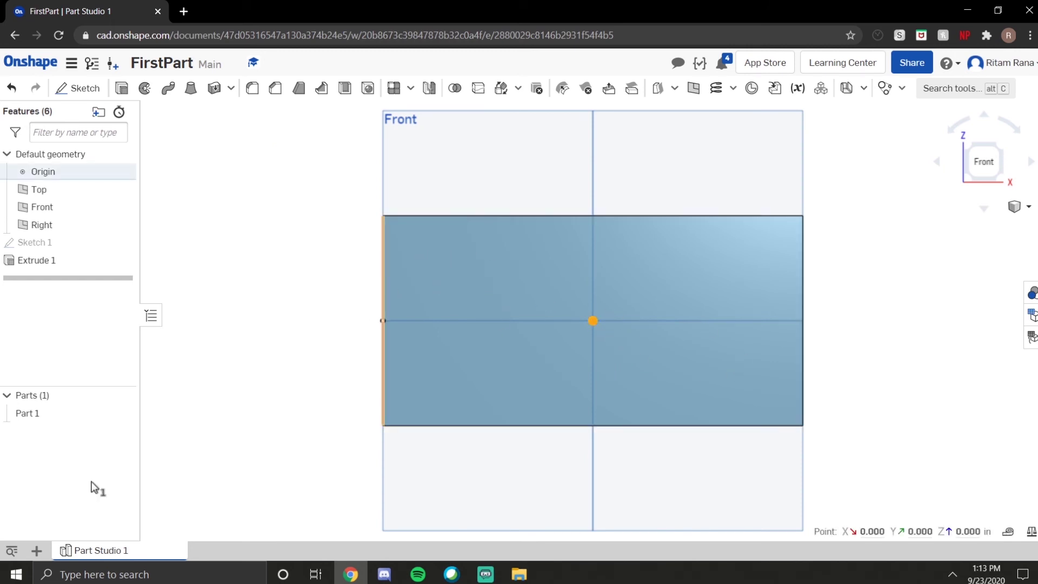
left_click(915, 292)
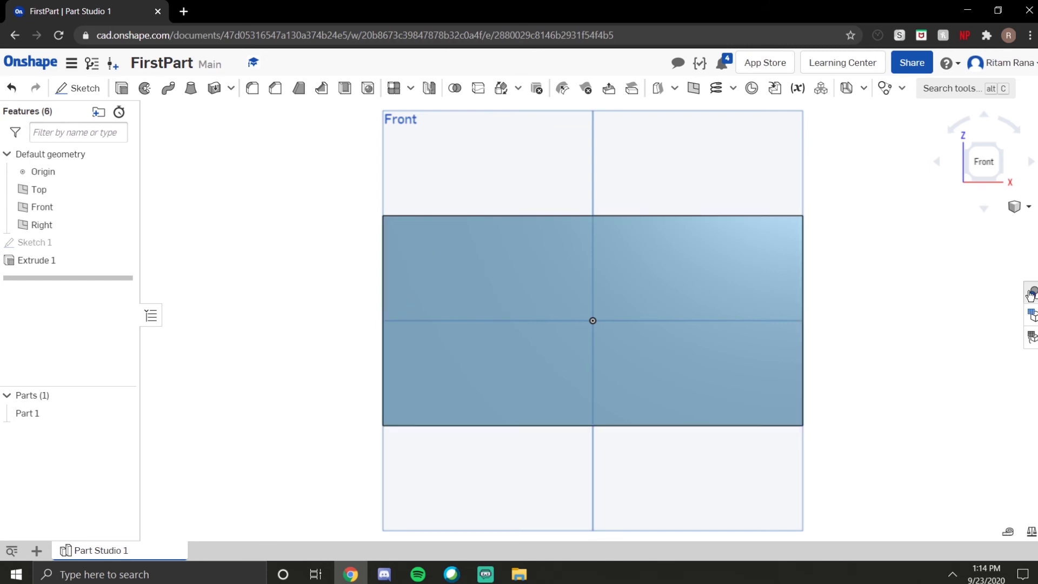
Change the appearance of Part 1 to the palest green in the colour palette and close the Appearances panel
left_click(1030, 292)
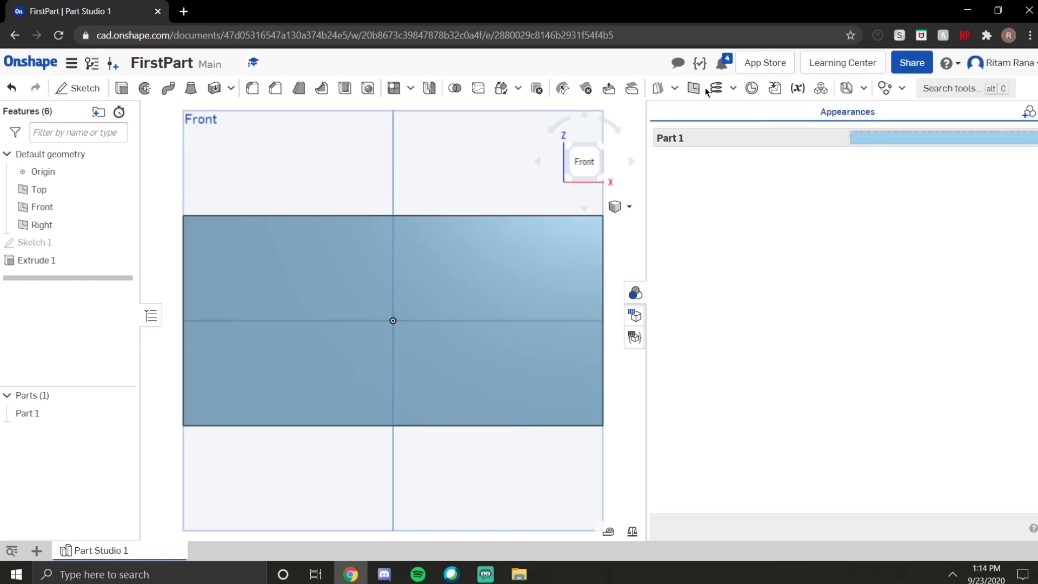
left_click(973, 138)
left_click(587, 181)
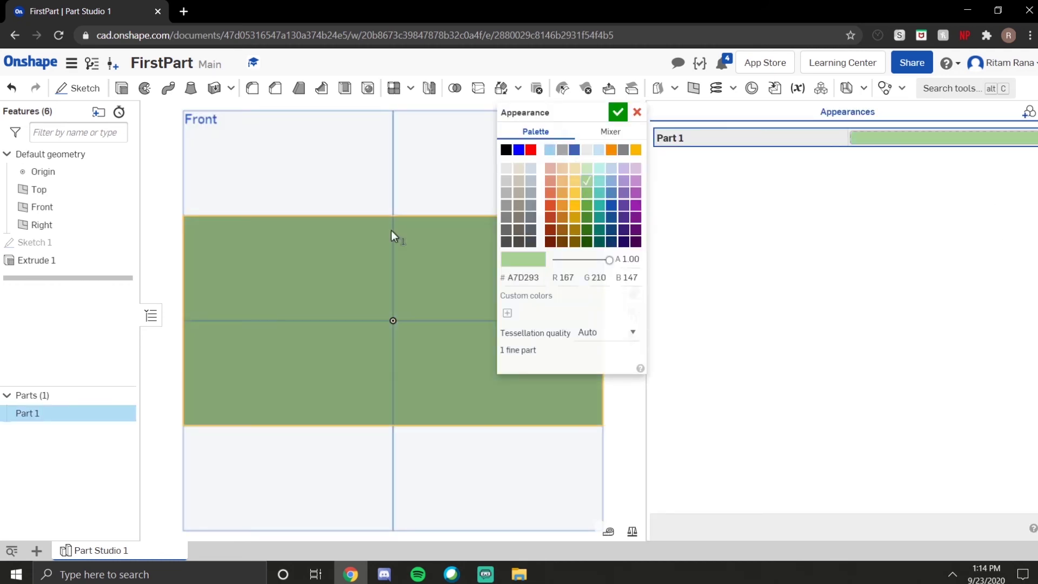
left_click(587, 169)
right_click_drag(389, 308, 530, 167)
left_click(618, 111)
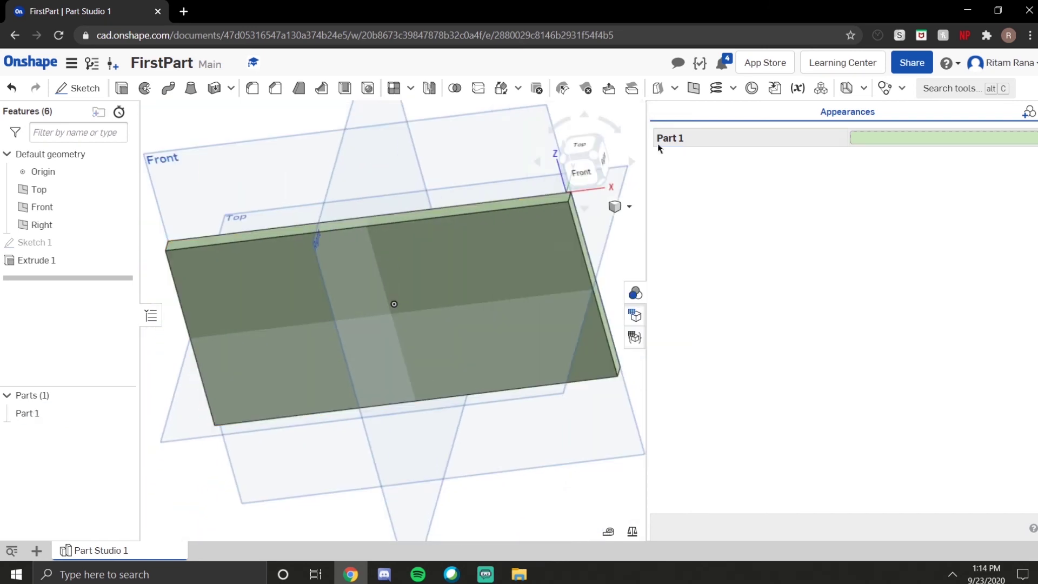
left_click(634, 293)
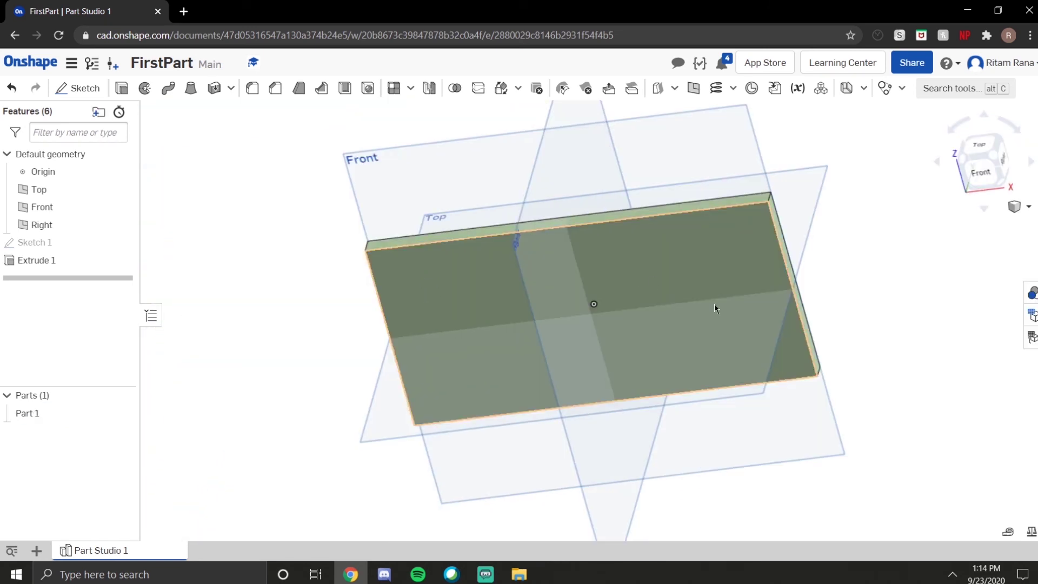
Reopen Sketch 1 and draw a corner rectangle about 5.65 by 2.59 in inside the existing rectangle
left_click(981, 183)
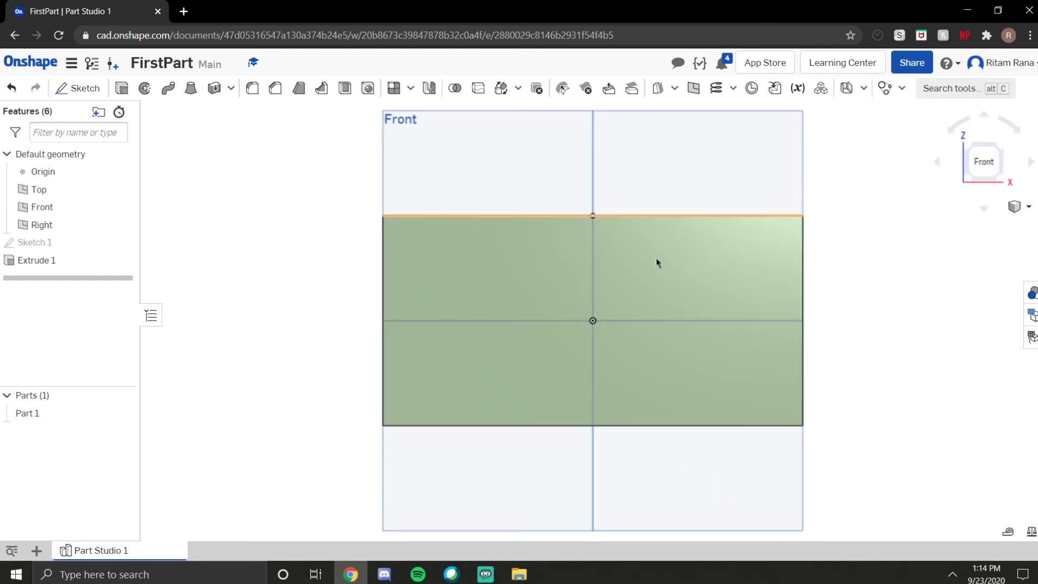
double_click(32, 243)
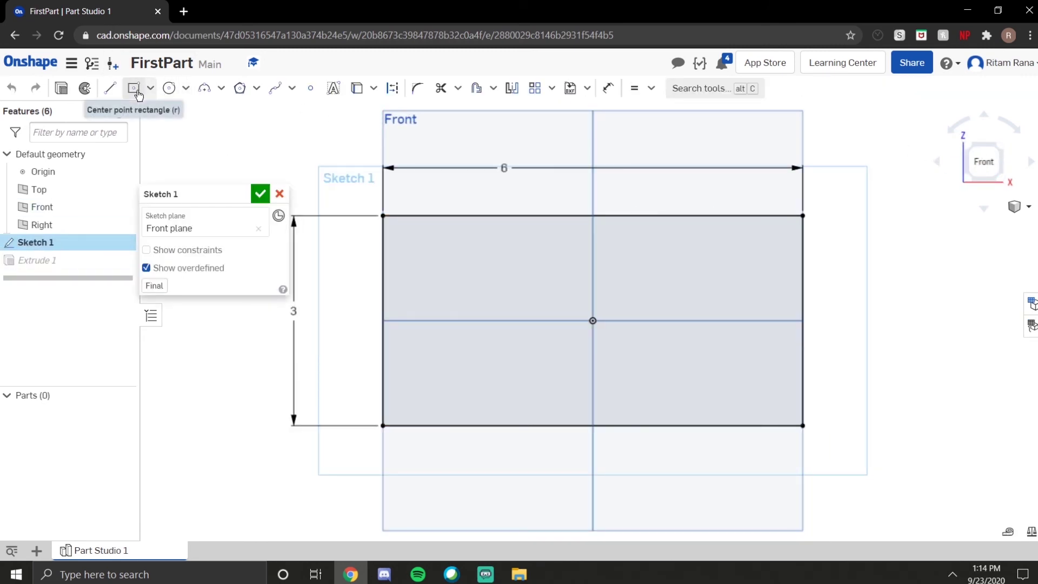
left_click(150, 88)
left_click(137, 109)
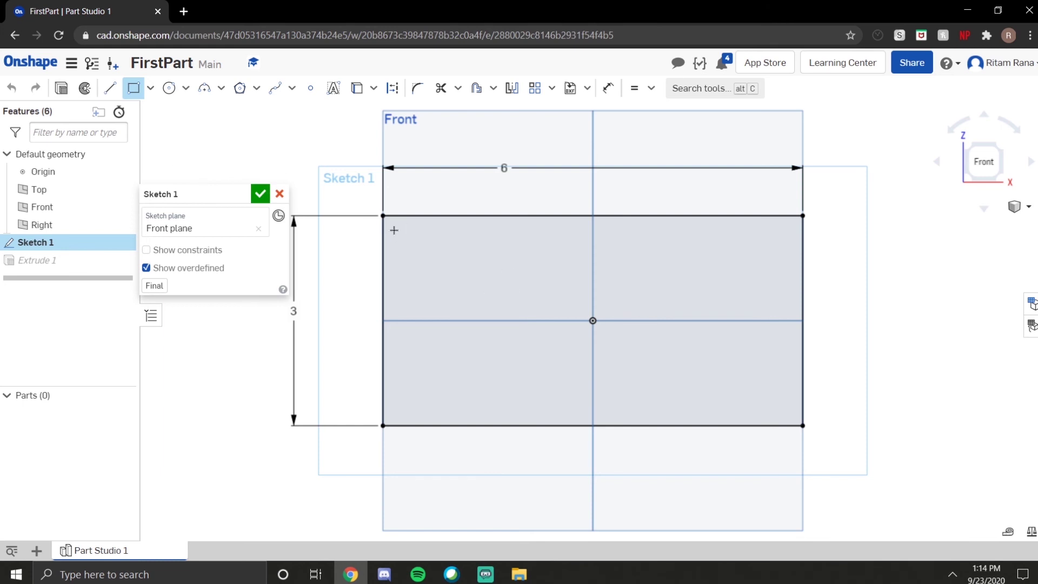
left_click_drag(394, 229, 405, 235)
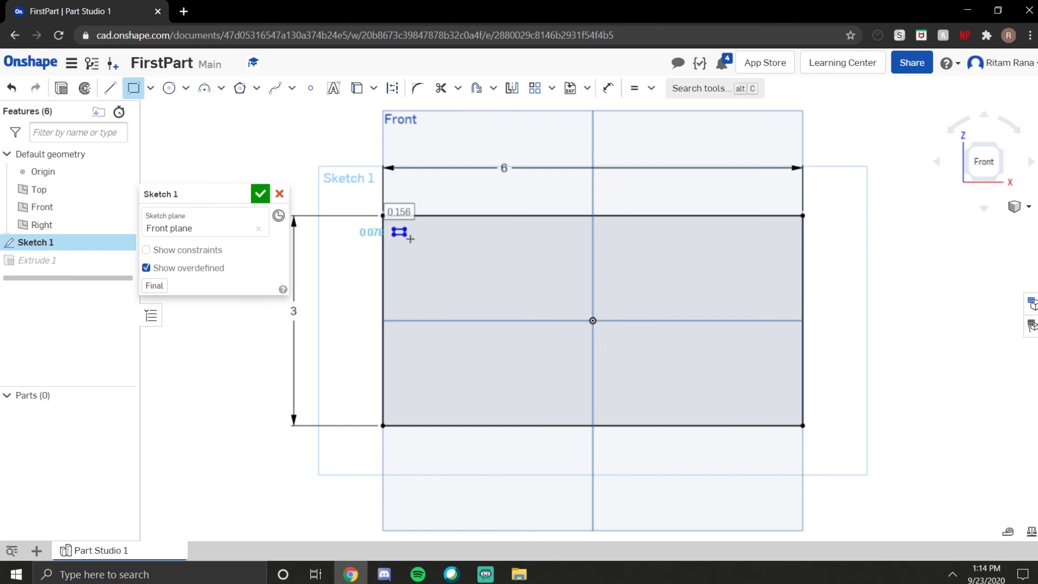
key("ctrl+z")
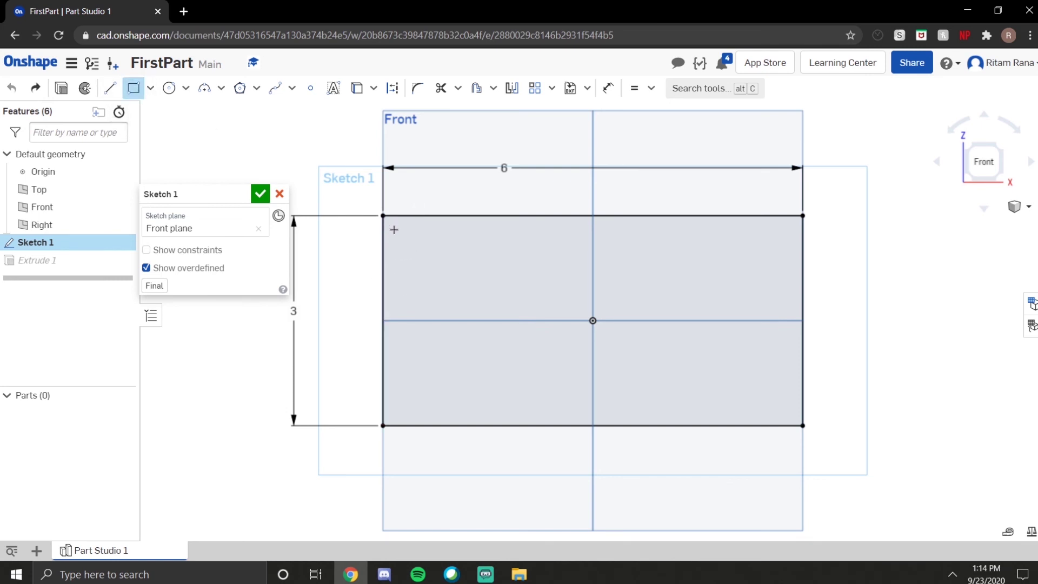
mouse_move(394, 229)
left_mouse_down()
mouse_move(748, 378)
mouse_move(789, 410)
left_mouse_up()
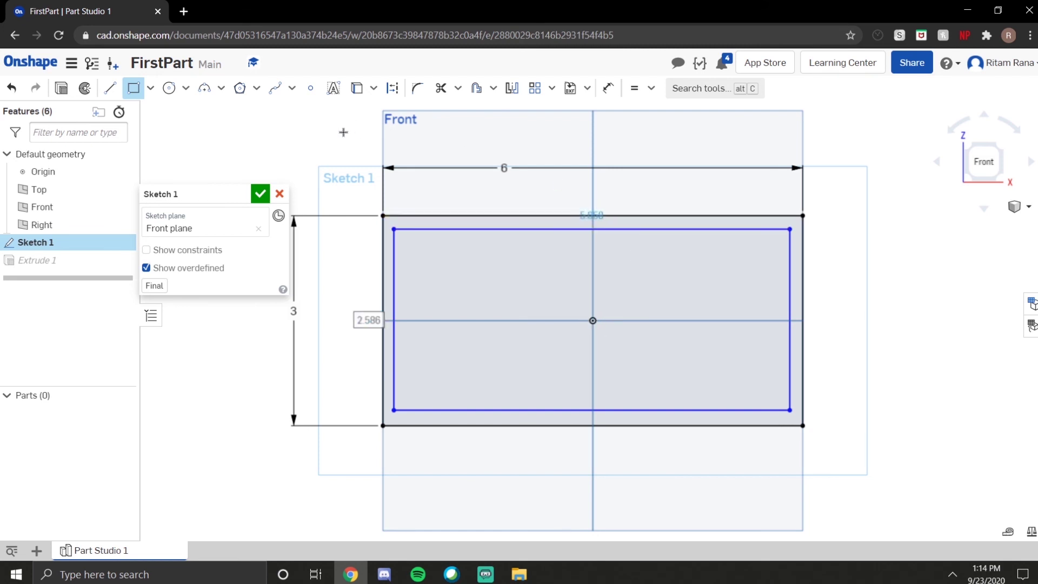
Dimension the gap between the upper edges of the inner and outer rectangles as 0.25 in
left_click(610, 85)
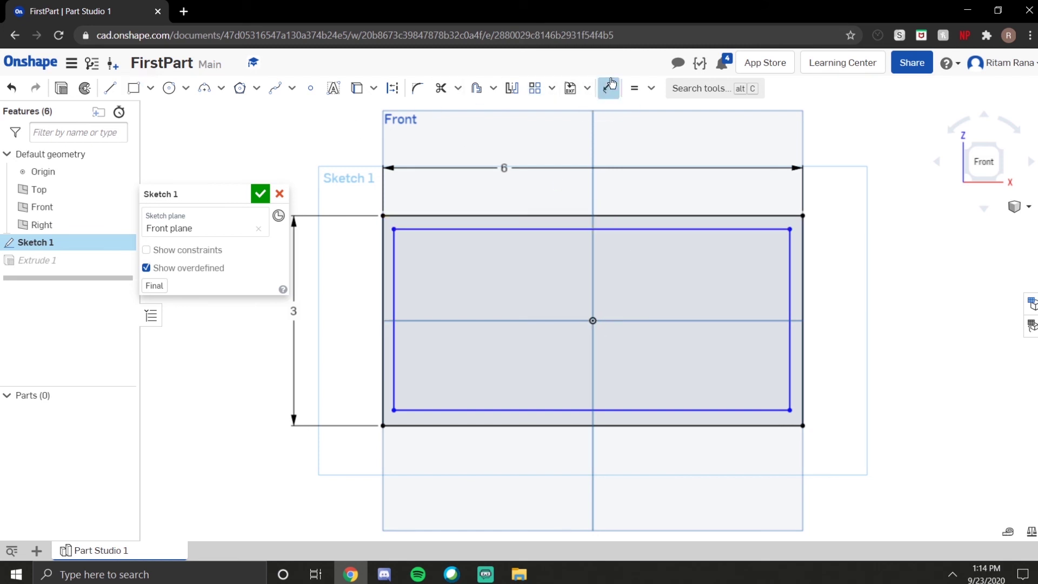
left_click(428, 229)
left_click(436, 216)
left_click(545, 212)
type("0")
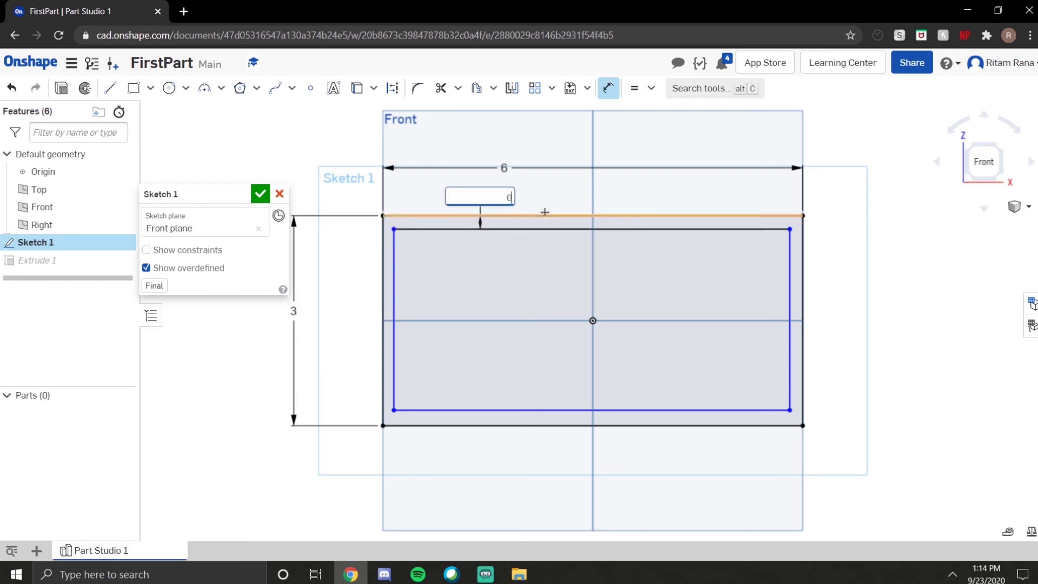
type(".25")
key("Return")
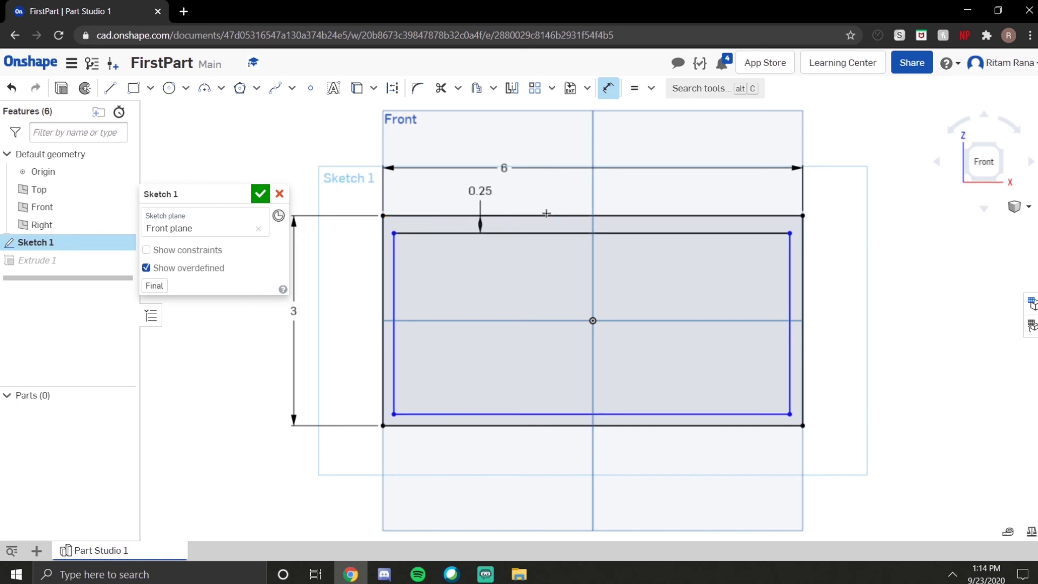
Dimension the gap between the left edges of the inner and outer rectangles as 0.25 in
left_click(393, 292)
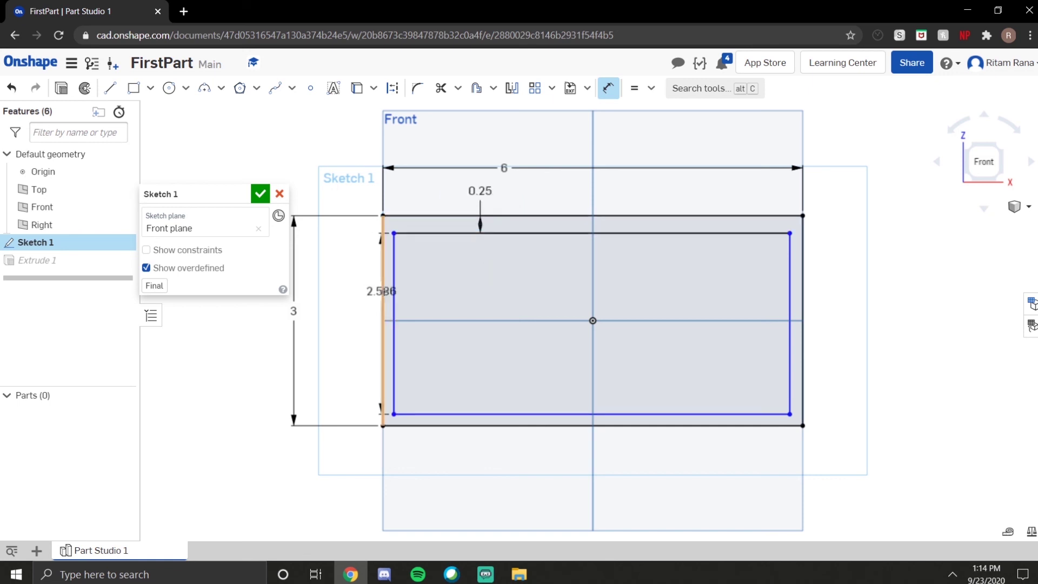
left_click(383, 292)
left_click(337, 292)
type("0.25")
key("Return")
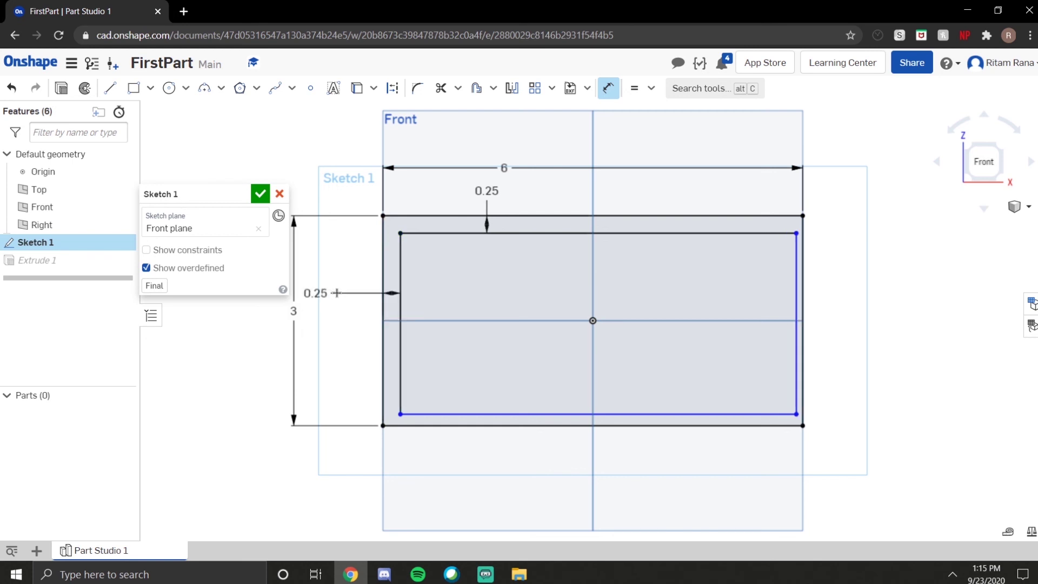
Dimension the gap between the right edges of the inner and outer rectangles as 0.25 in
left_click(793, 257)
left_click(802, 255)
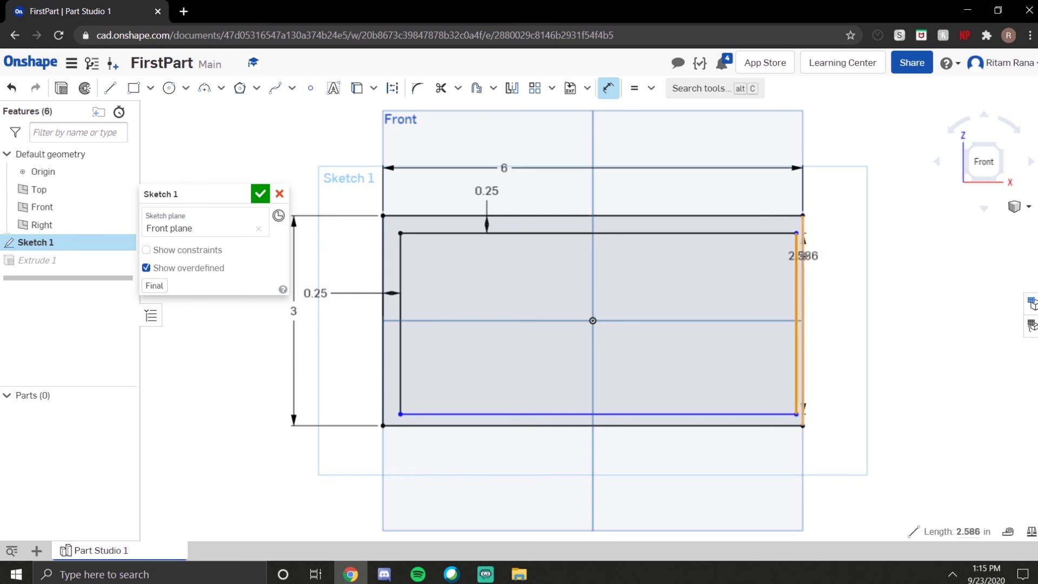
left_click(854, 247)
type("0.25 in")
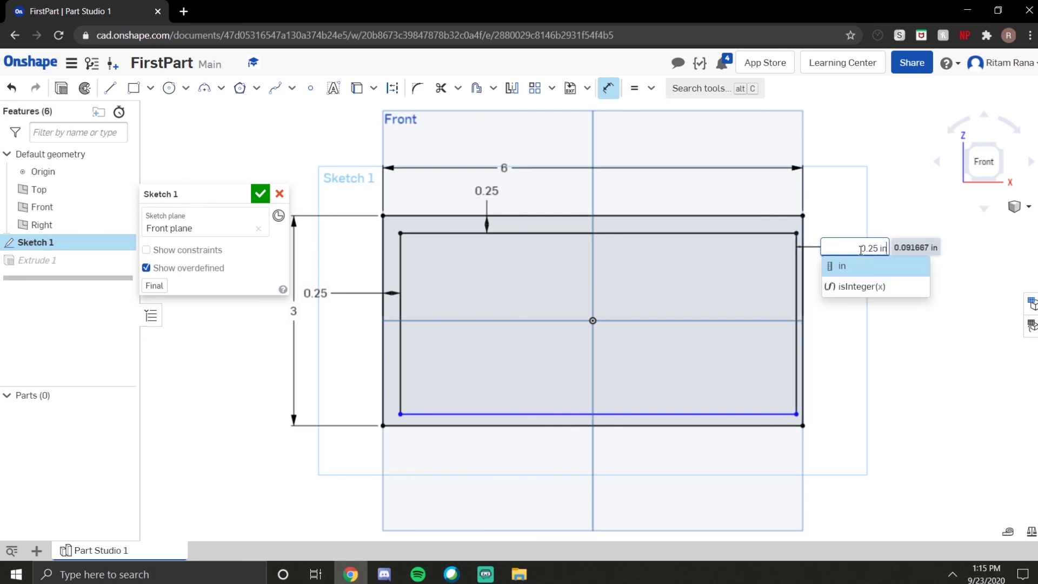
key("Return")
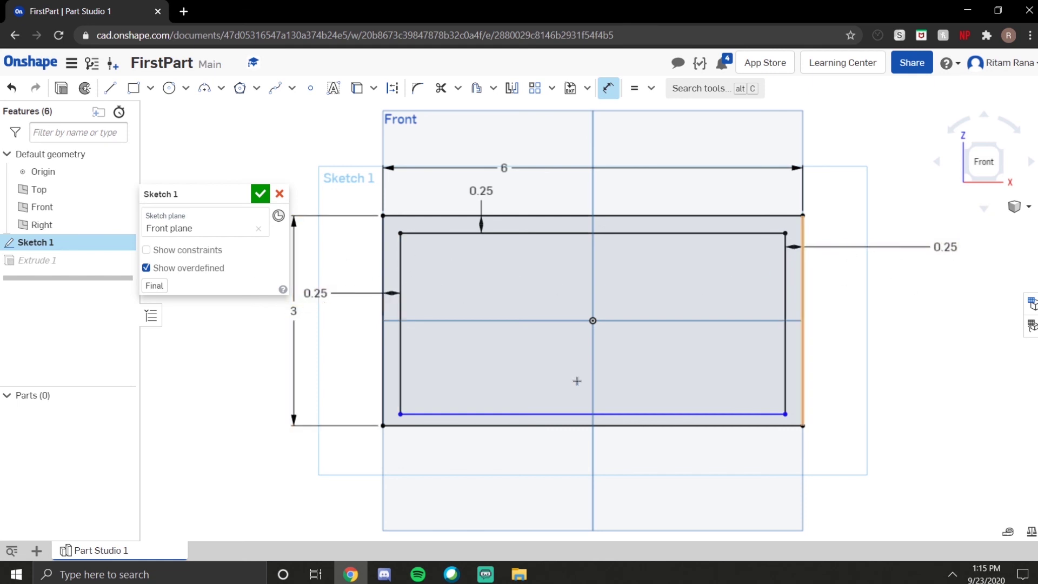
Dimension the gap between the lower edges of the inner and outer rectangles as 0.25 in
left_click(458, 416)
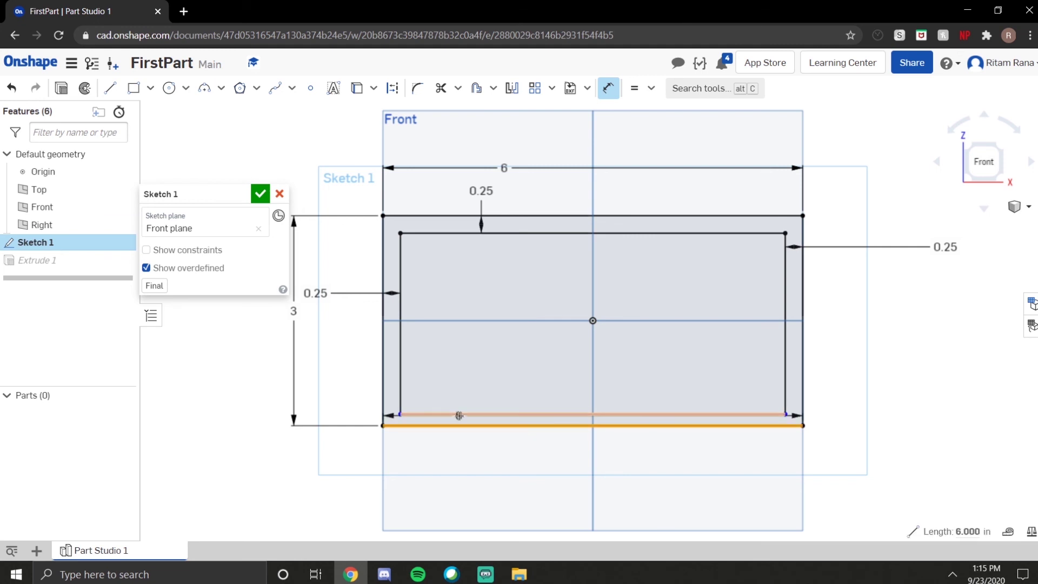
left_click(456, 464)
type("0.25")
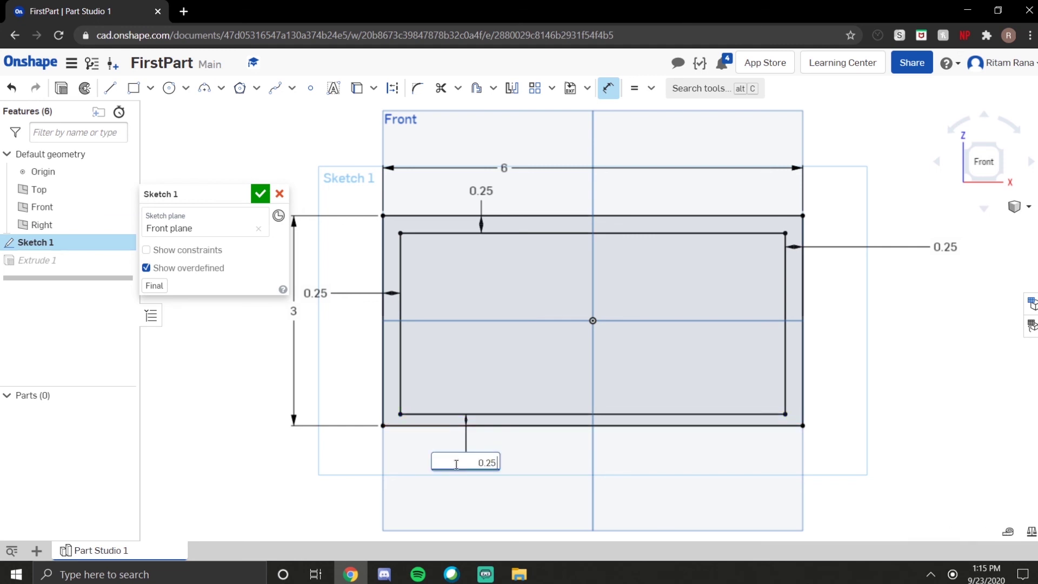
key("Return")
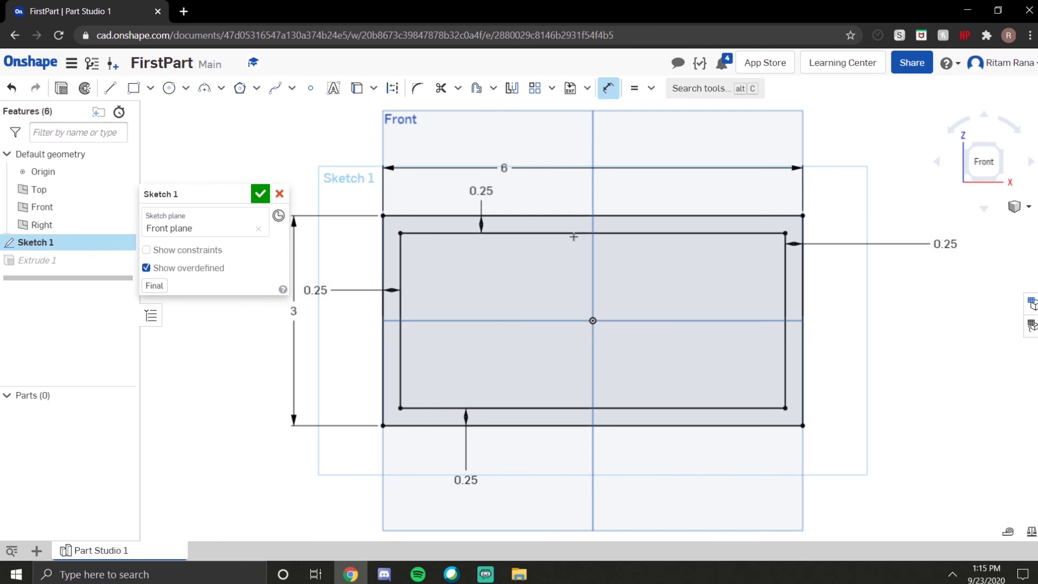
End dimensioning and accept the edited Sketch 1 so the extrusion rebuilds with the inner rectangle
left_click(608, 89)
left_click_drag(786, 234, 858, 137)
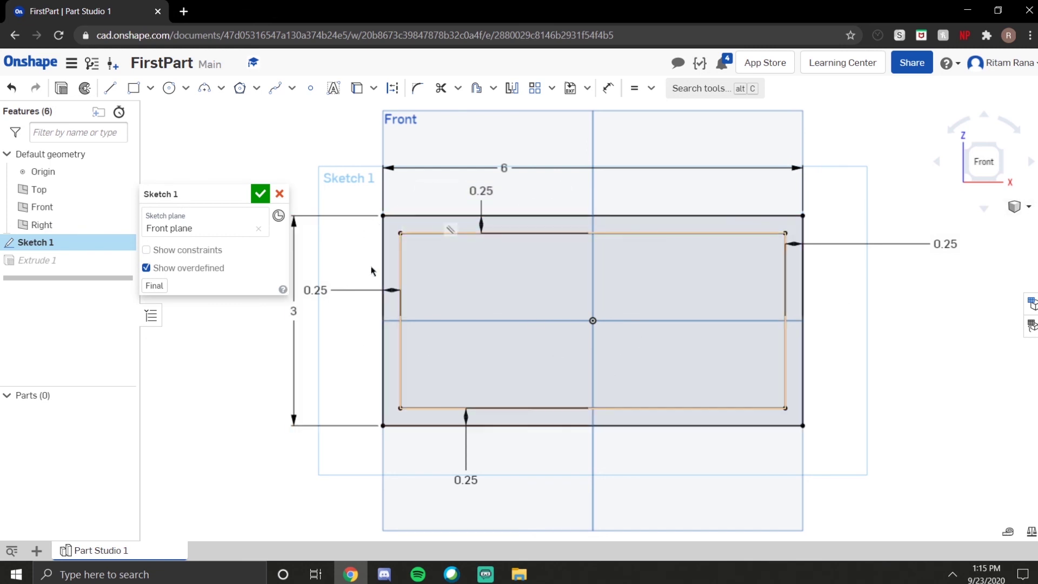
right_click(350, 278)
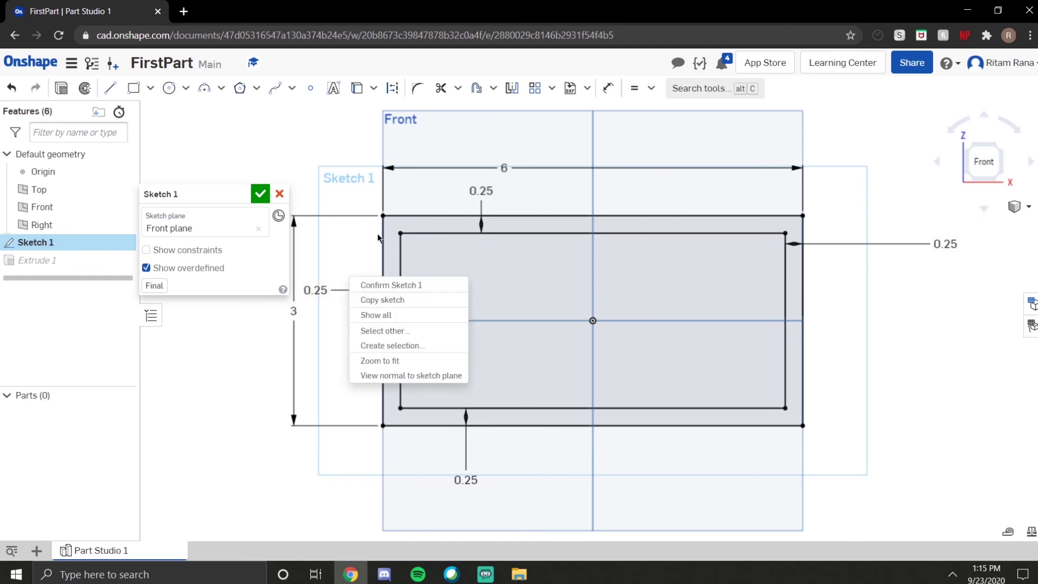
left_click(260, 193)
Examine the rebuilt frame and its inner opening from several angles and return to the Front view
right_click_drag(392, 359, 412, 292)
scroll(511, 247, "up", 3)
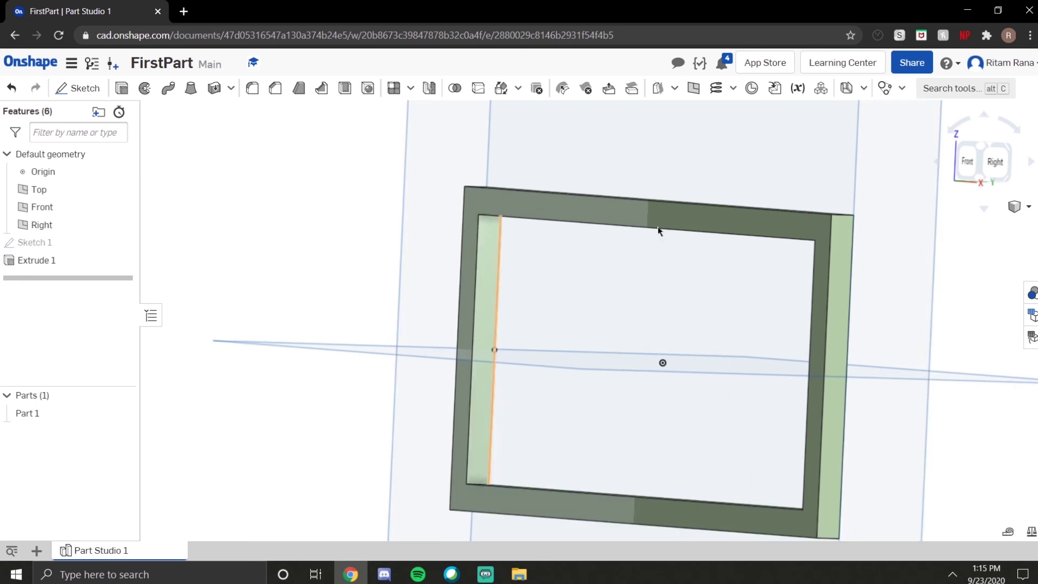
right_click_drag(770, 334, 741, 334)
right_click_drag(308, 361, 459, 319)
left_click(989, 149)
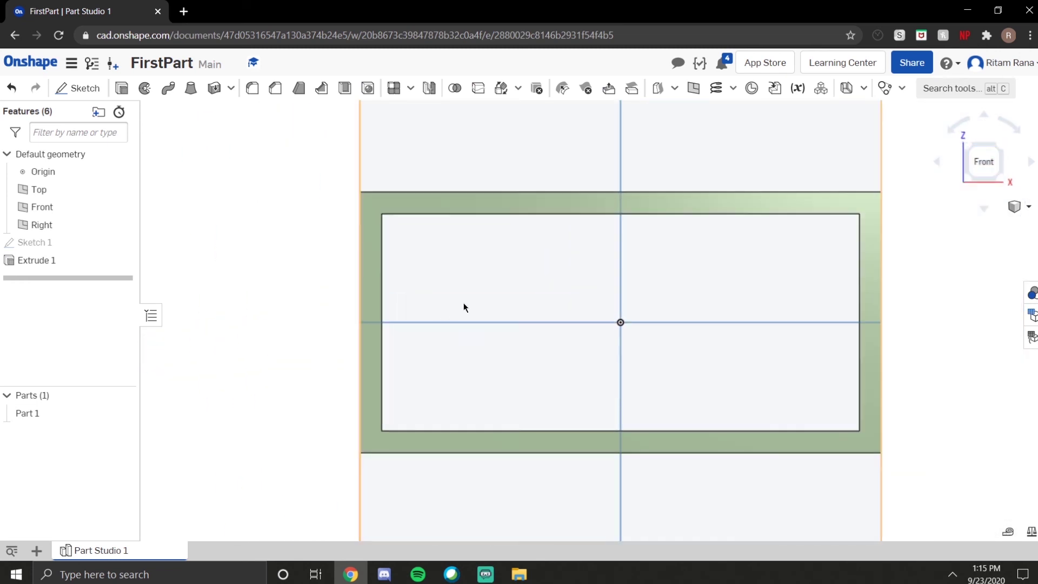
scroll(484, 302, "down", 2)
middle_click_drag(475, 295, 428, 297)
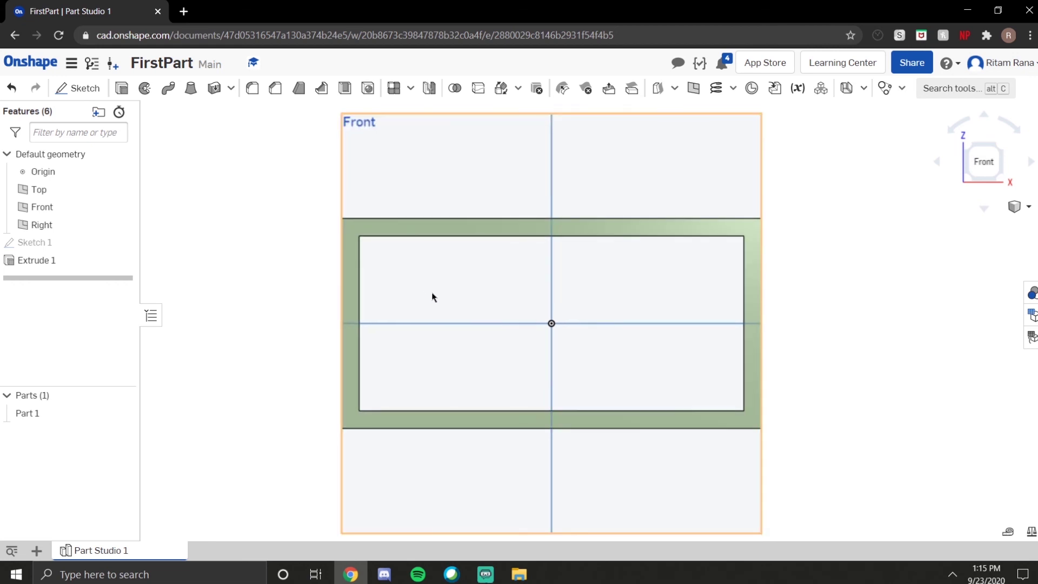